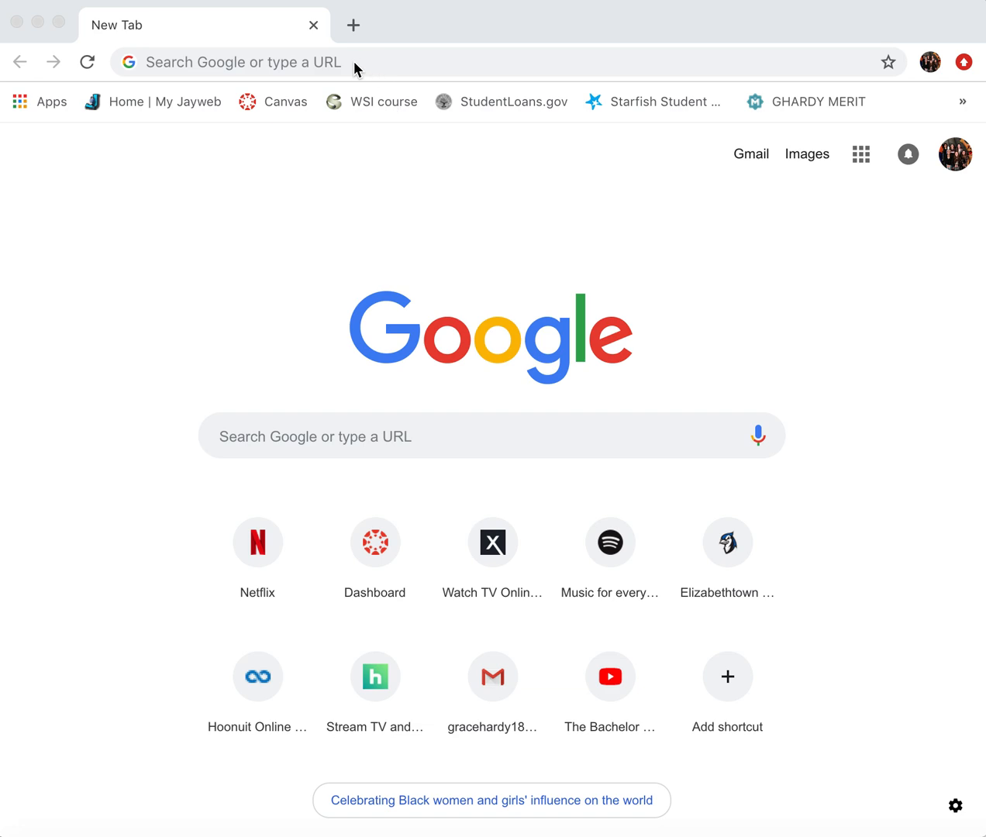
{"action": "left_click", "coordinate": [353, 64]}
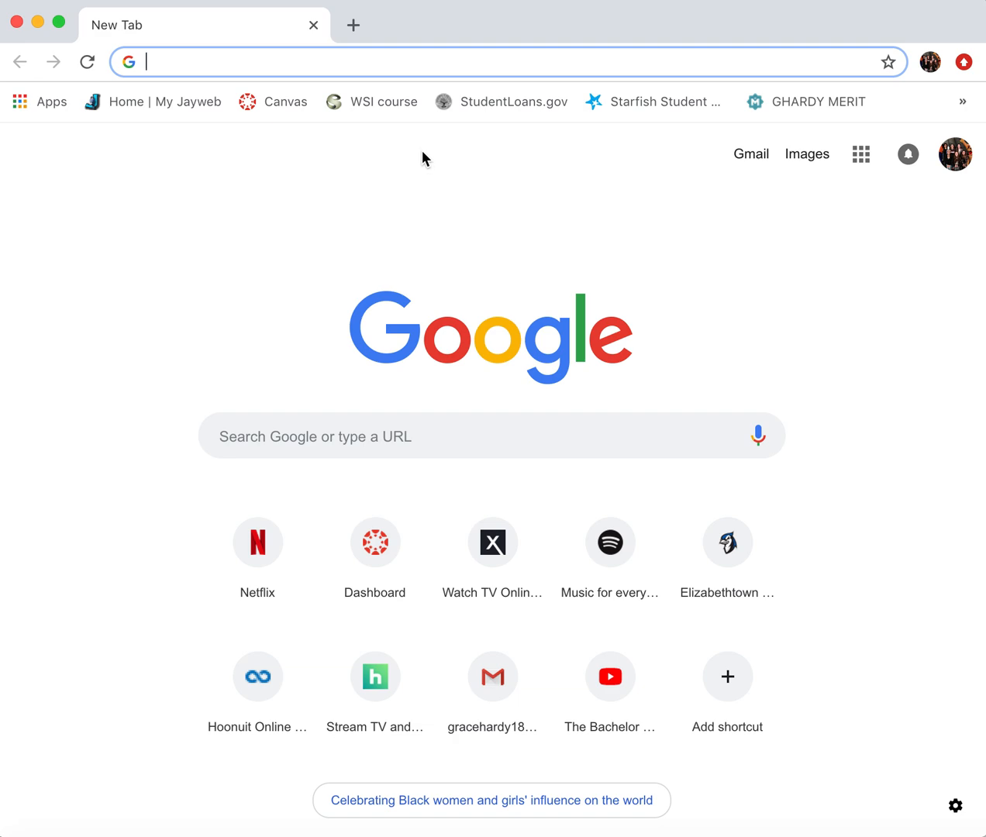
{"action": "type", "text": "www."}
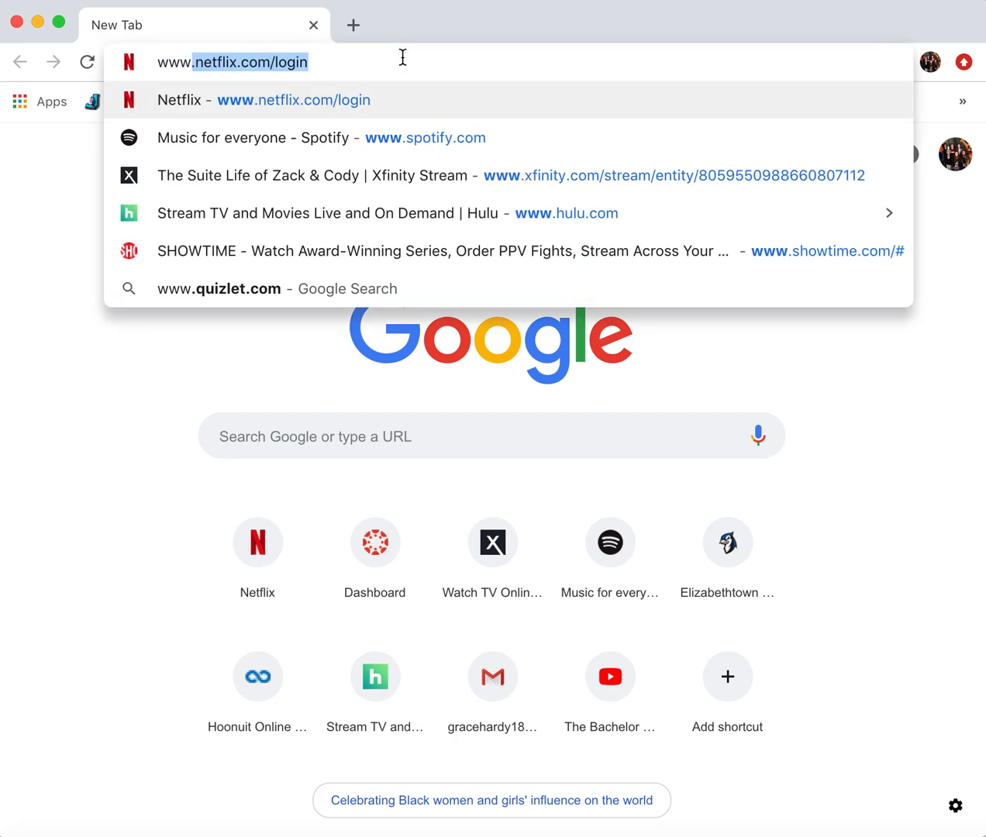
{"action": "type", "text": "quizlet"}
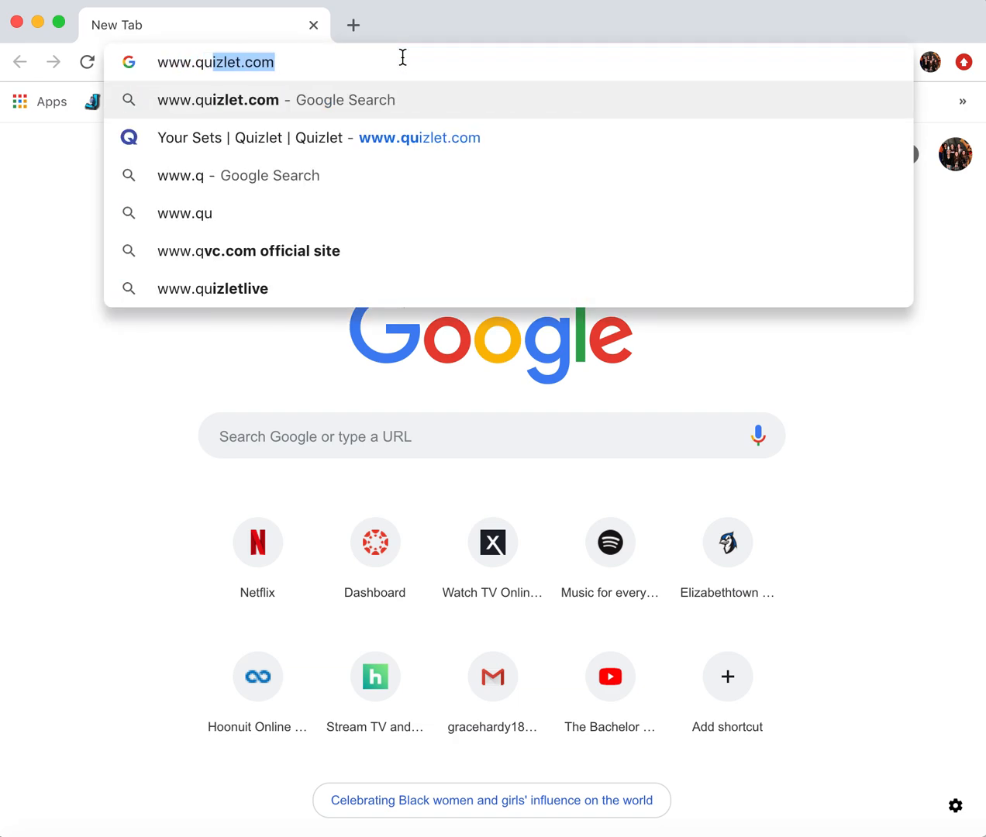
{"action": "type", "text": ".com"}
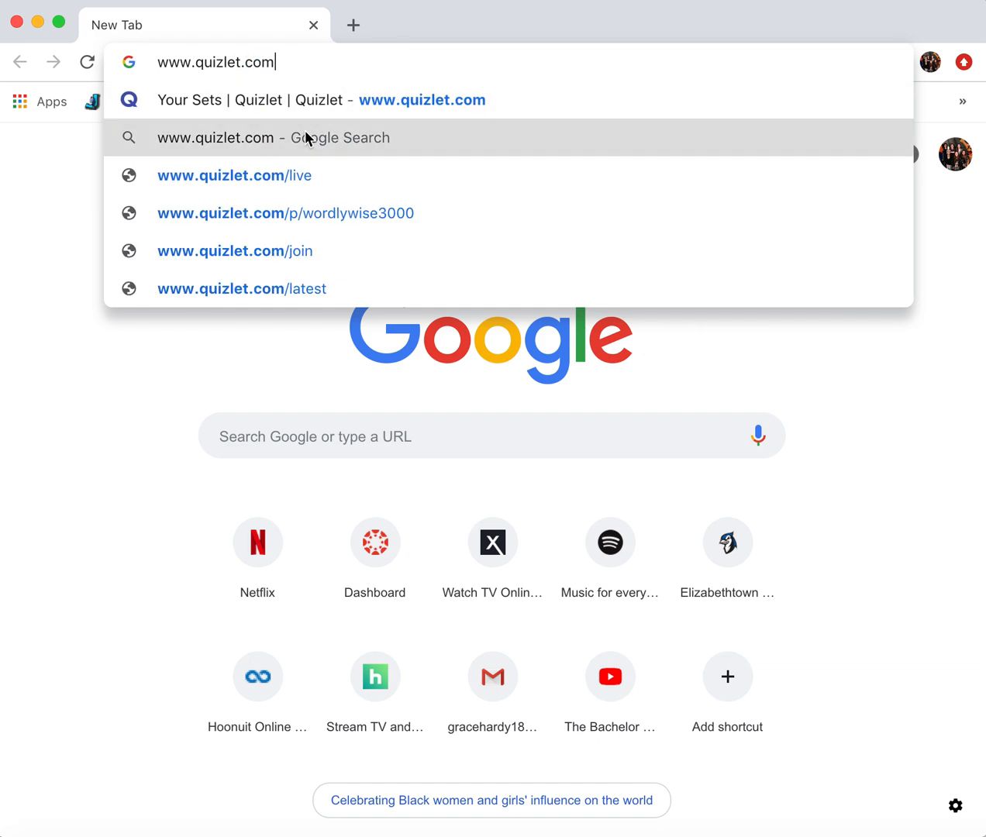
{"action": "left_click", "coordinate": [305, 137]}
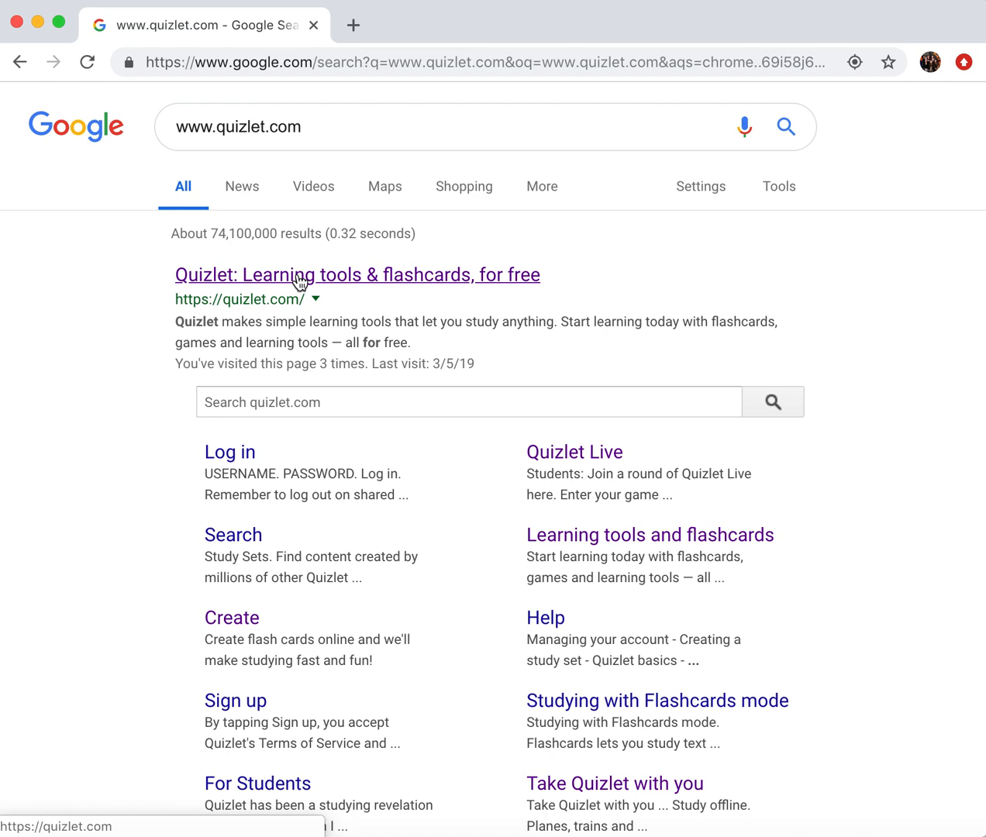
{"action": "left_click", "coordinate": [299, 281]}
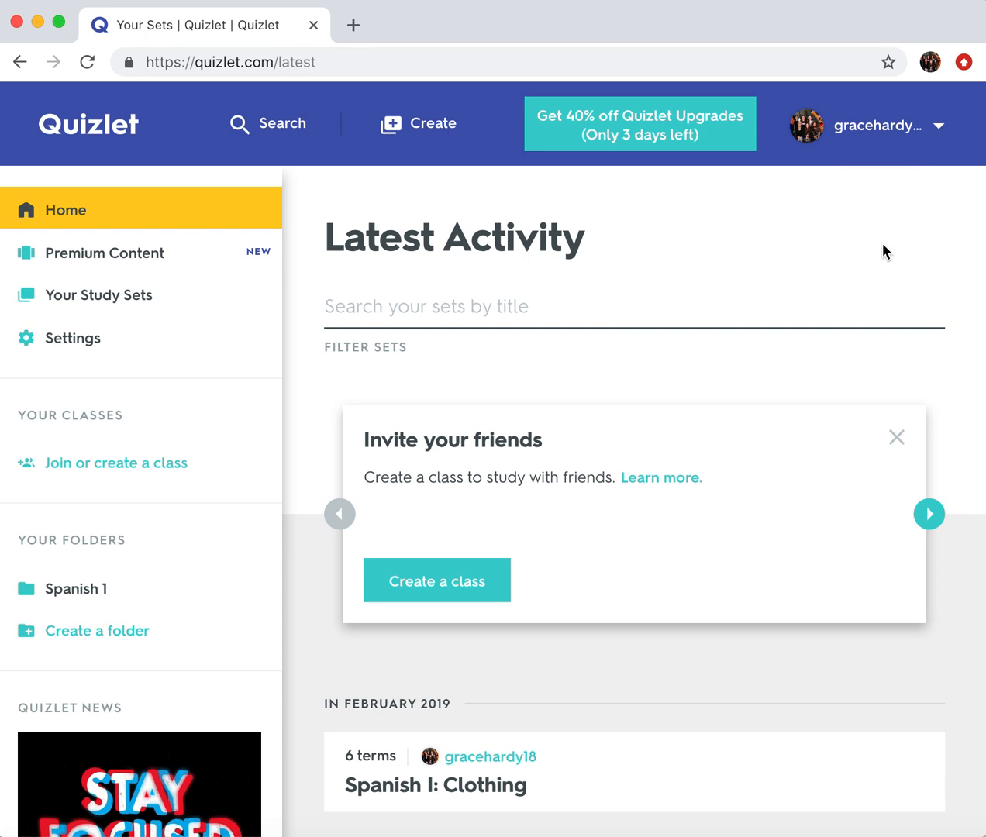
Step: Start a new study set and title it "colors-Spanish I"
{"action": "left_click", "coordinate": [410, 138]}
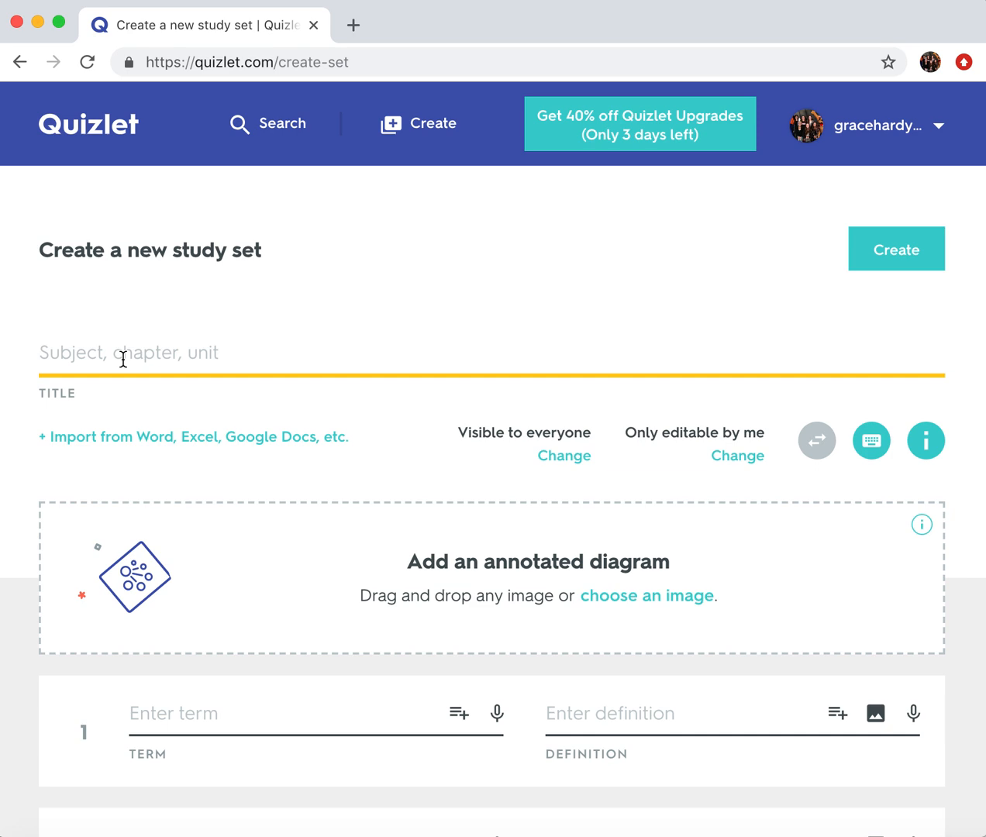
{"action": "type", "text": "colors-Spanish "}
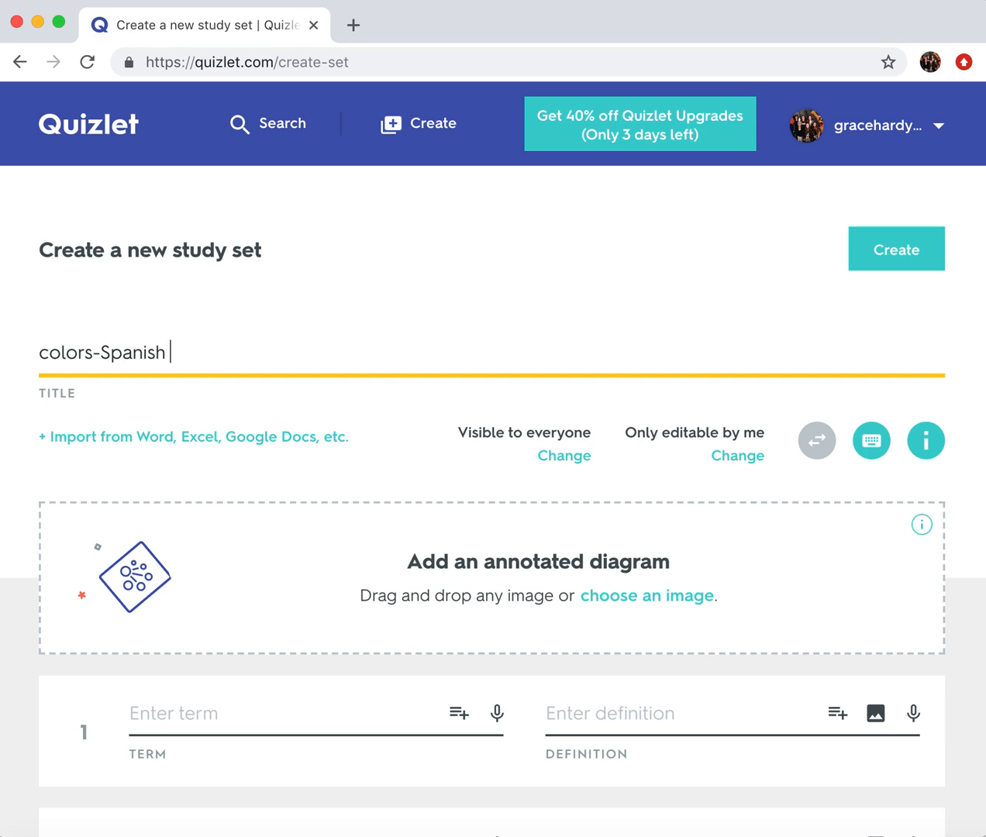
{"action": "type", "text": "I"}
Step: Fill the first card with the term "Blue" and the suggested definition "azul"
{"action": "scroll", "coordinate": [310, 411], "scroll_direction": "down", "scroll_amount": 3}
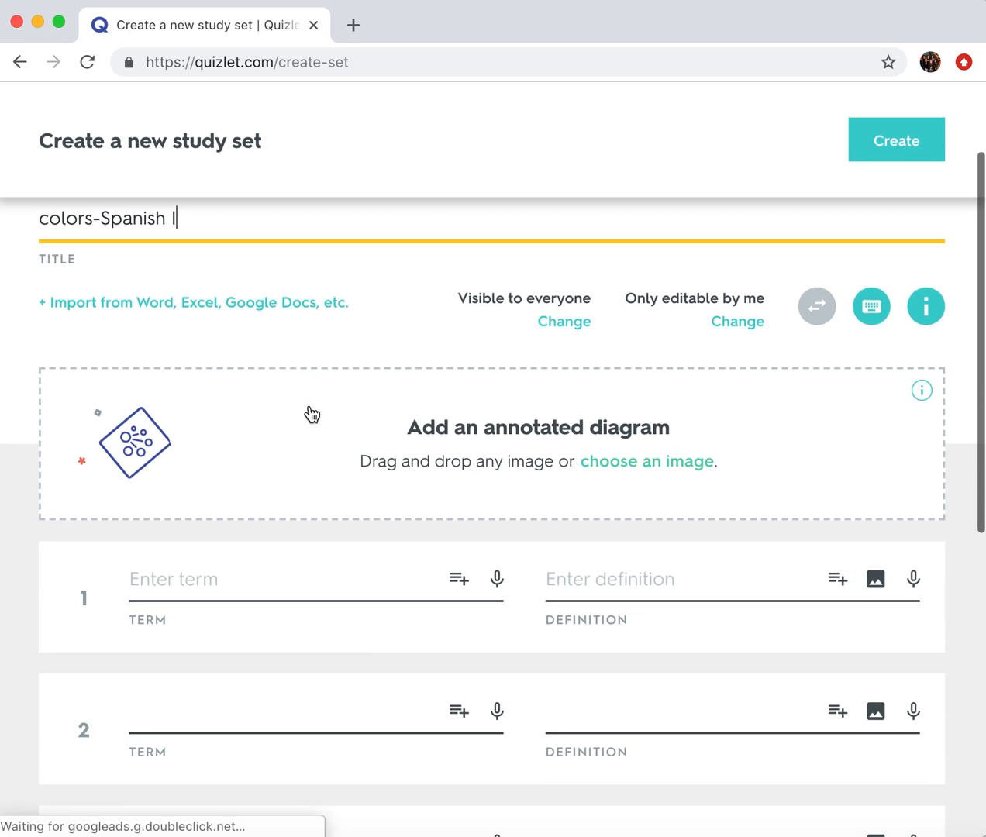
{"action": "scroll", "coordinate": [312, 415], "scroll_direction": "down", "scroll_amount": 5}
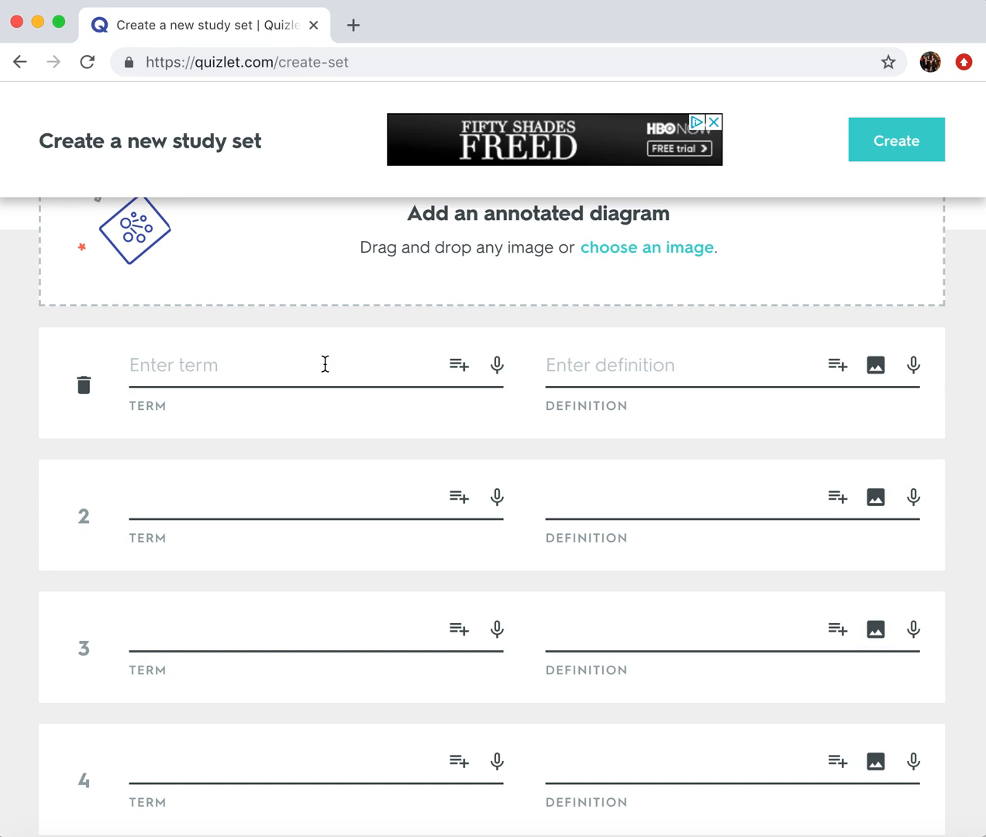
{"action": "left_click", "coordinate": [325, 365]}
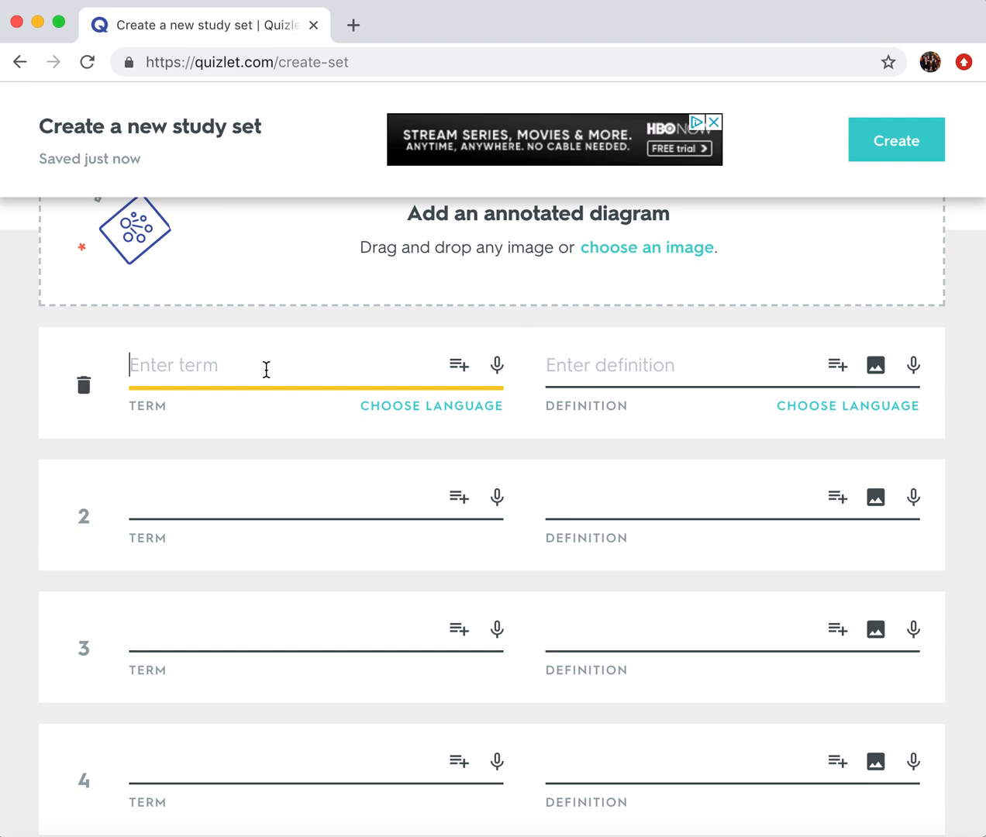
{"action": "type", "text": "Blue"}
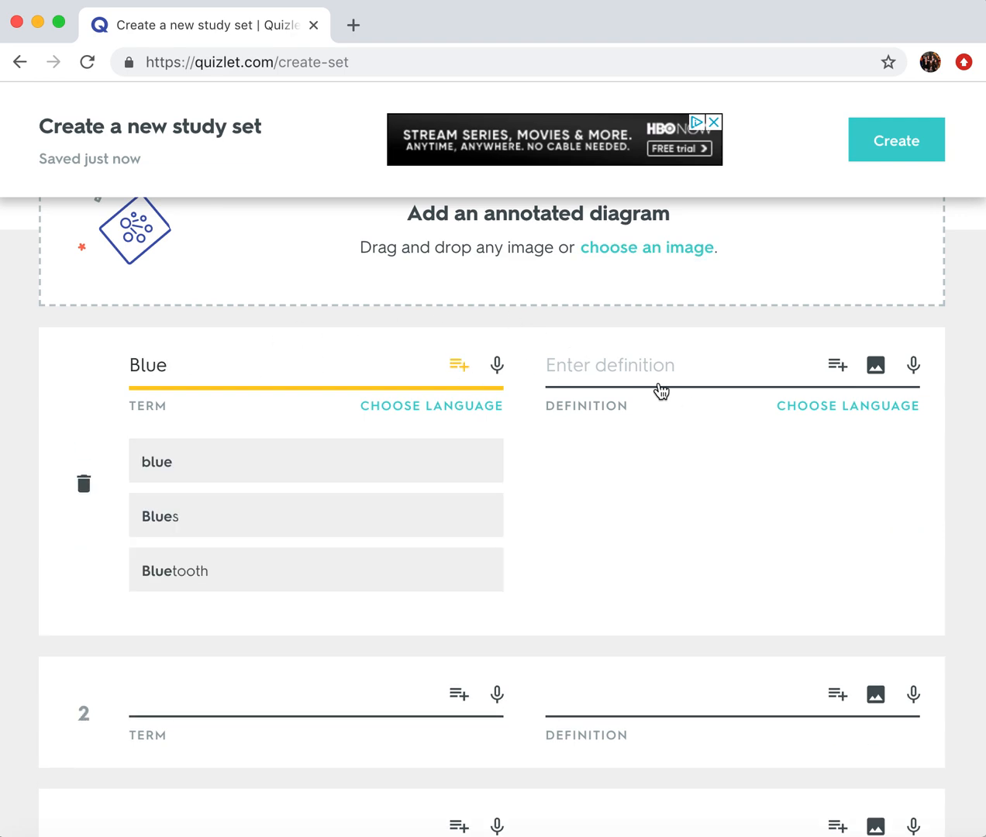
{"action": "left_click", "coordinate": [651, 372]}
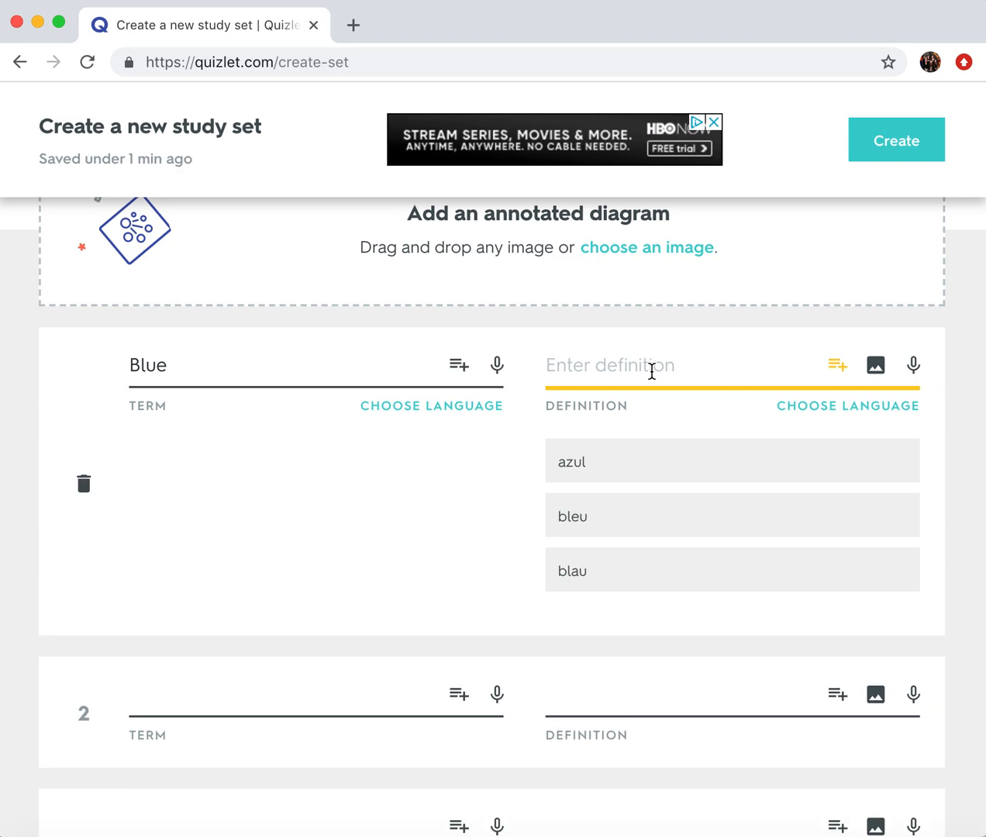
{"action": "type", "text": "azul"}
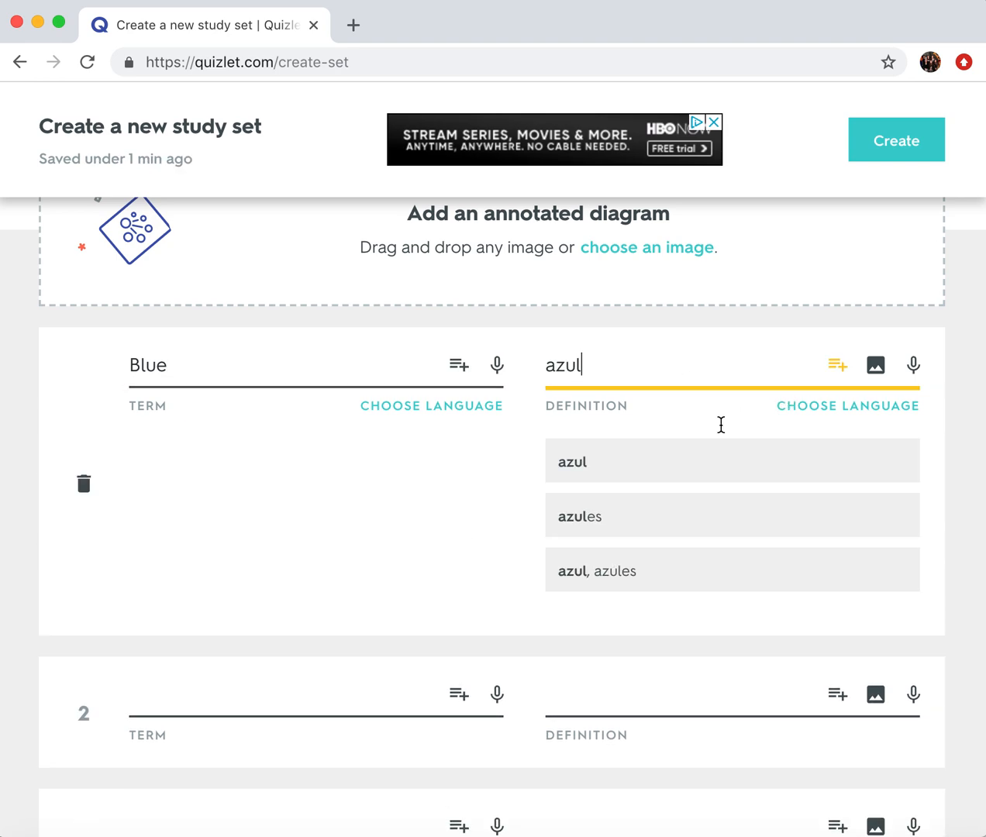
{"action": "left_click", "coordinate": [673, 477]}
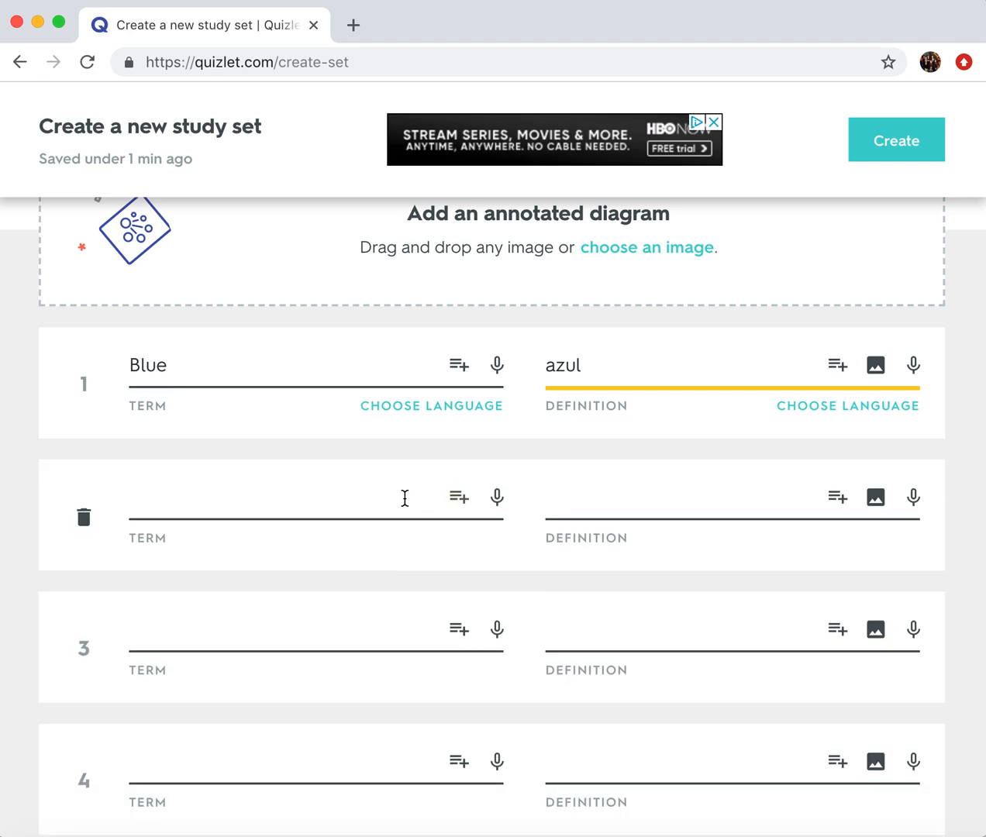
Step: Fill the second card with the term "Red" and the definition "rojo"
{"action": "left_click", "coordinate": [360, 498]}
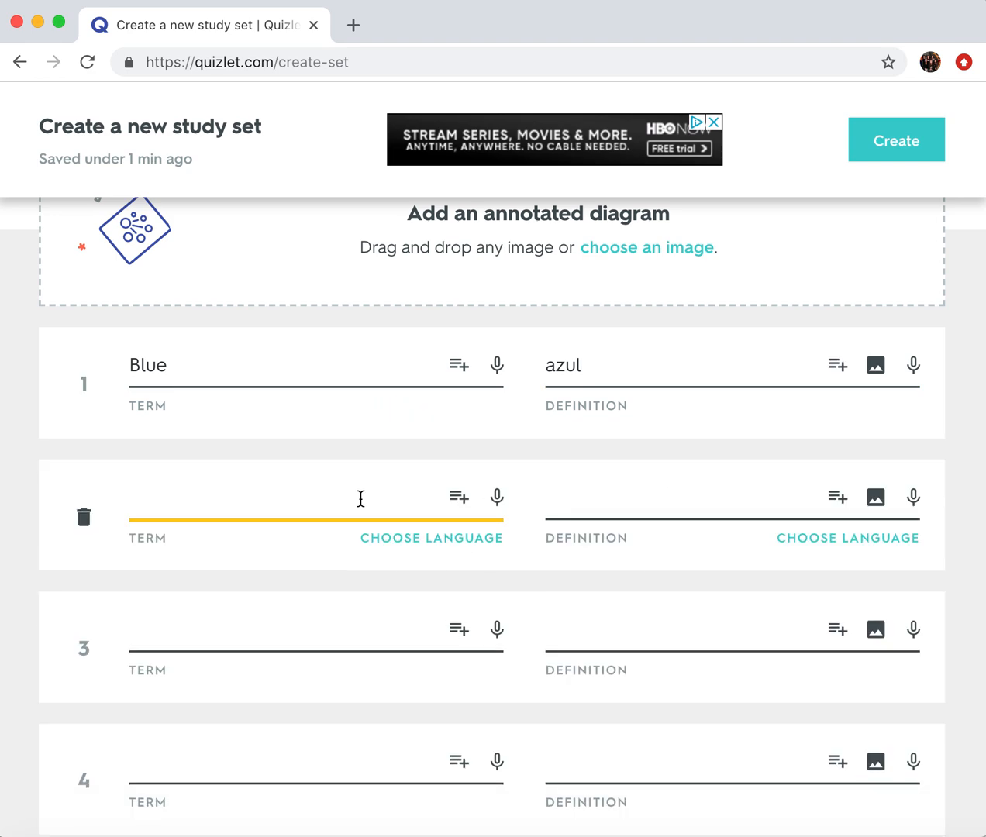
{"action": "type", "text": "Red"}
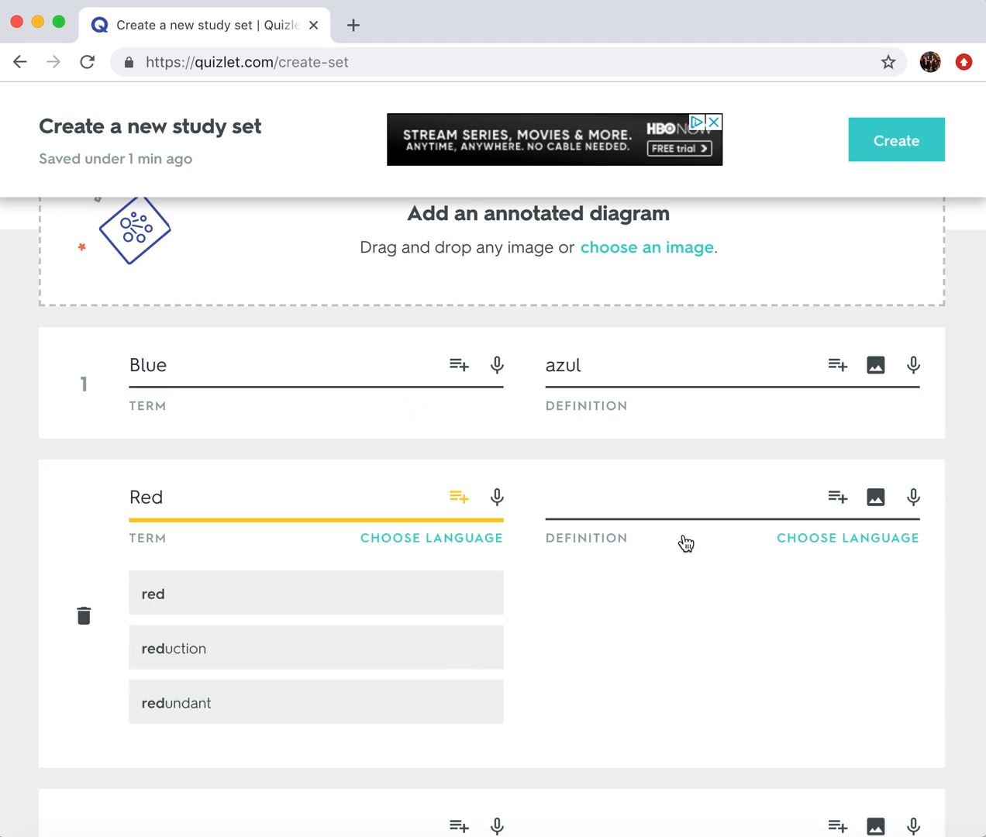
{"action": "left_click", "coordinate": [649, 498]}
{"action": "type", "text": "rojo"}
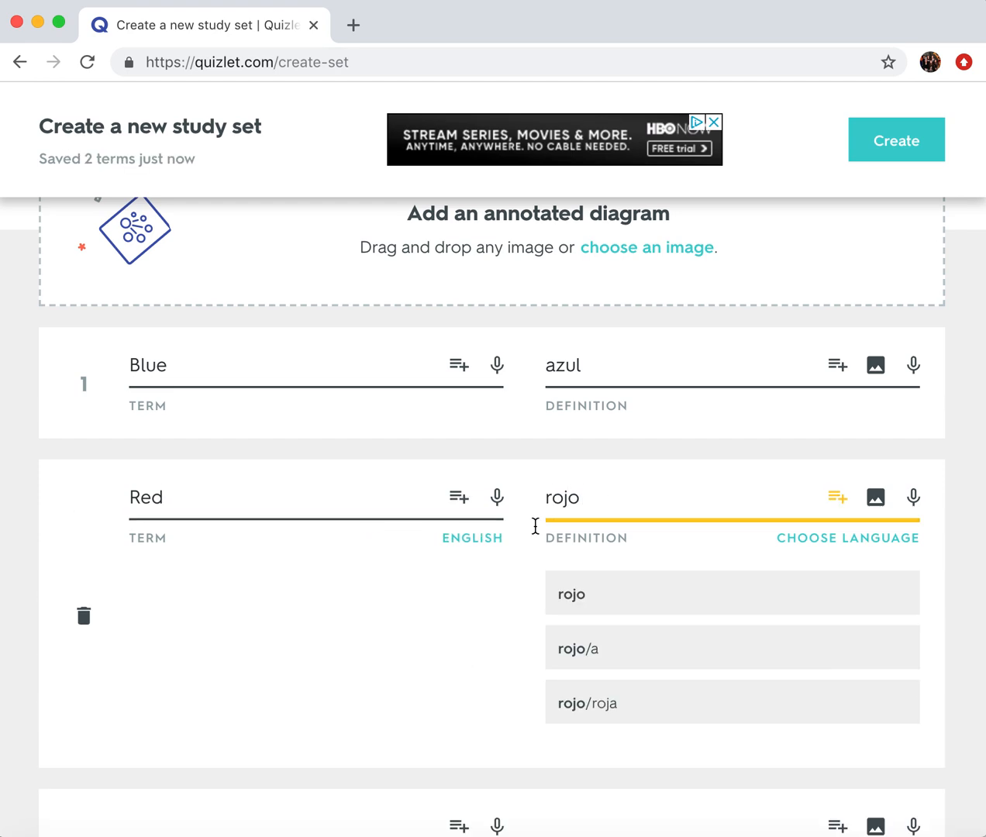
Step: Fill the third card with the term "Green" and the definition "verde"
{"action": "scroll", "coordinate": [531, 528], "scroll_direction": "down", "scroll_amount": 3}
{"action": "scroll", "coordinate": [519, 534], "scroll_direction": "down", "scroll_amount": 2}
{"action": "scroll", "coordinate": [310, 465], "scroll_direction": "down", "scroll_amount": 3}
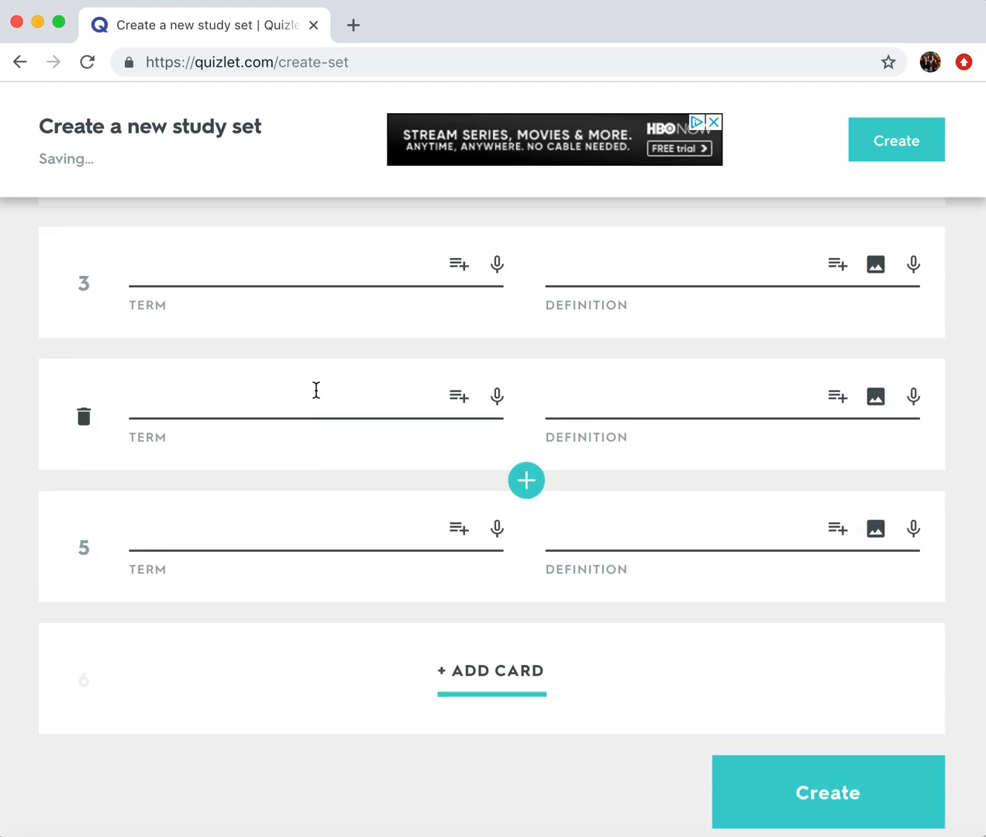
{"action": "scroll", "coordinate": [331, 310], "scroll_direction": "up", "scroll_amount": 2}
{"action": "left_click", "coordinate": [249, 383]}
{"action": "type", "text": "Green"}
{"action": "left_click", "coordinate": [630, 388]}
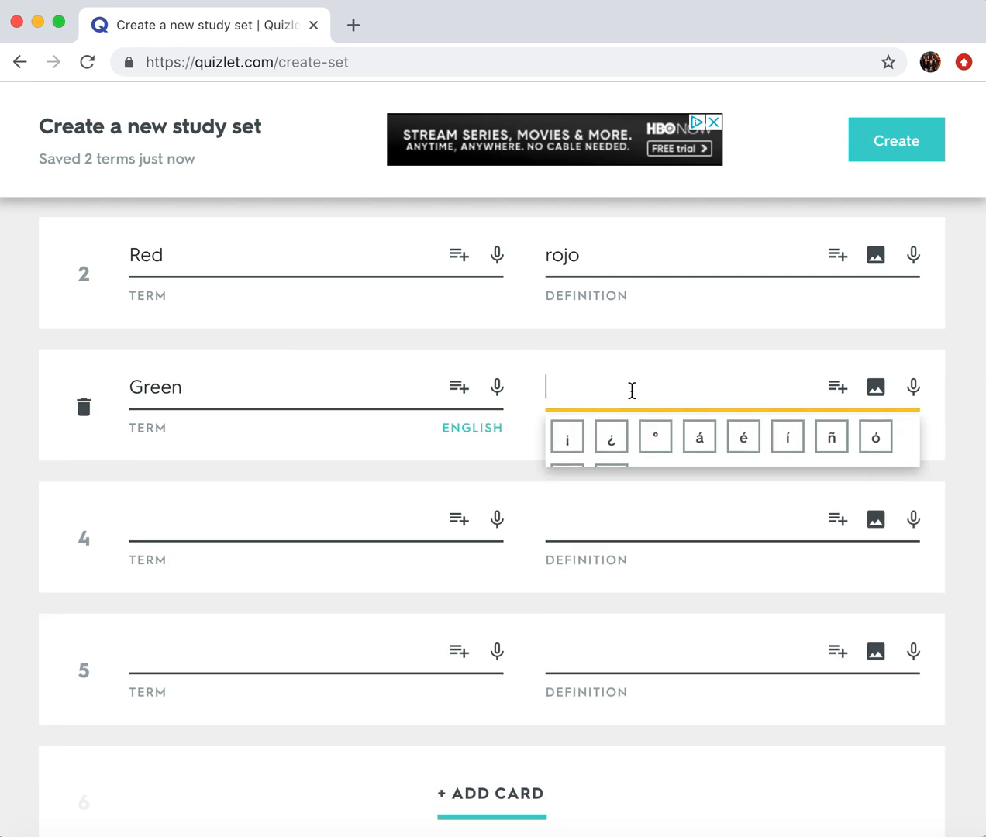
{"action": "type", "text": "verde"}
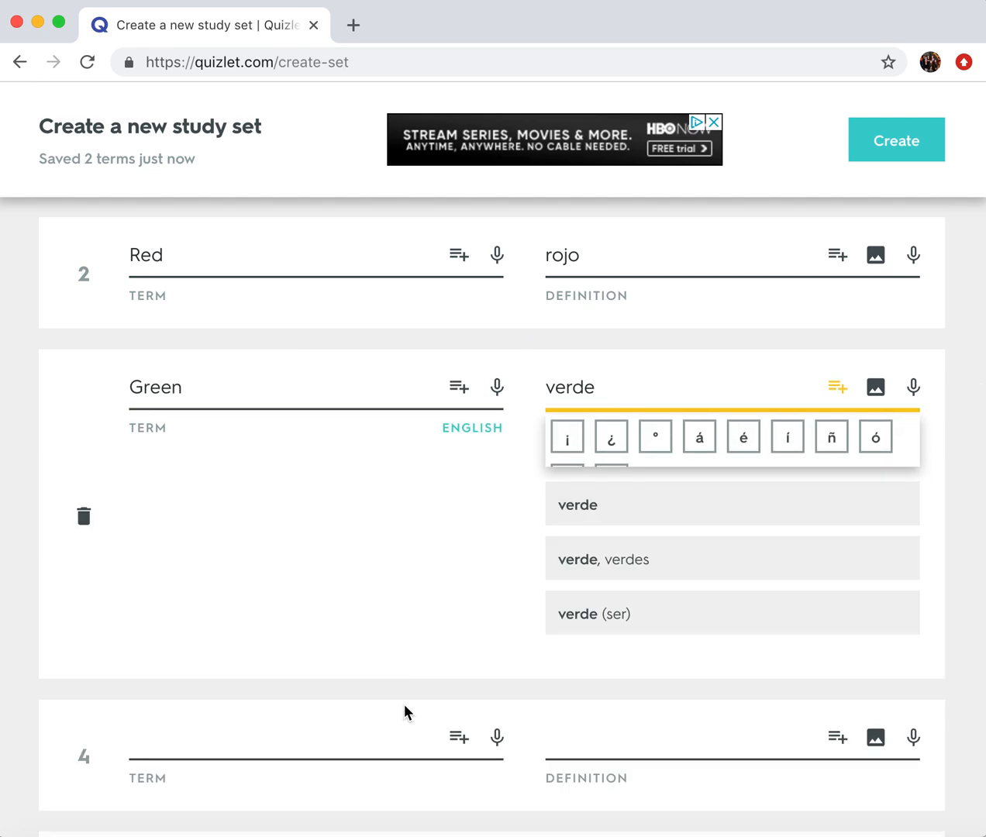
Step: Fill the fourth card with the term "Yellow" and the definition "amarillo"
{"action": "left_click", "coordinate": [337, 727]}
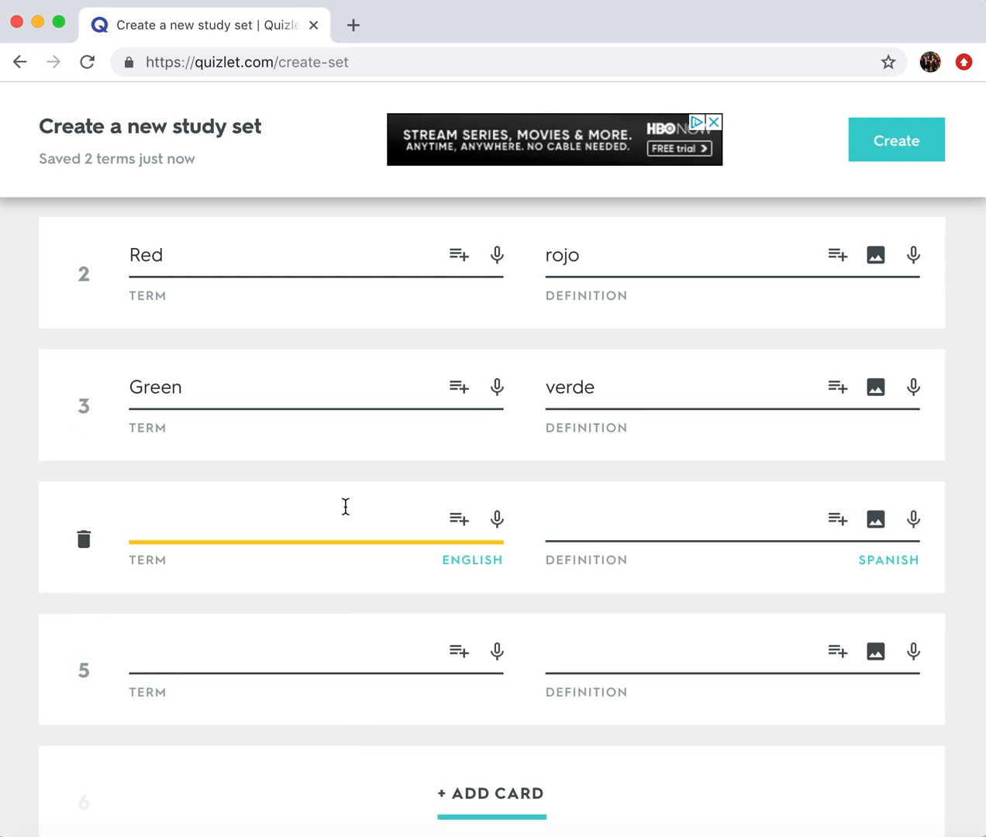
{"action": "type", "text": "Yellow"}
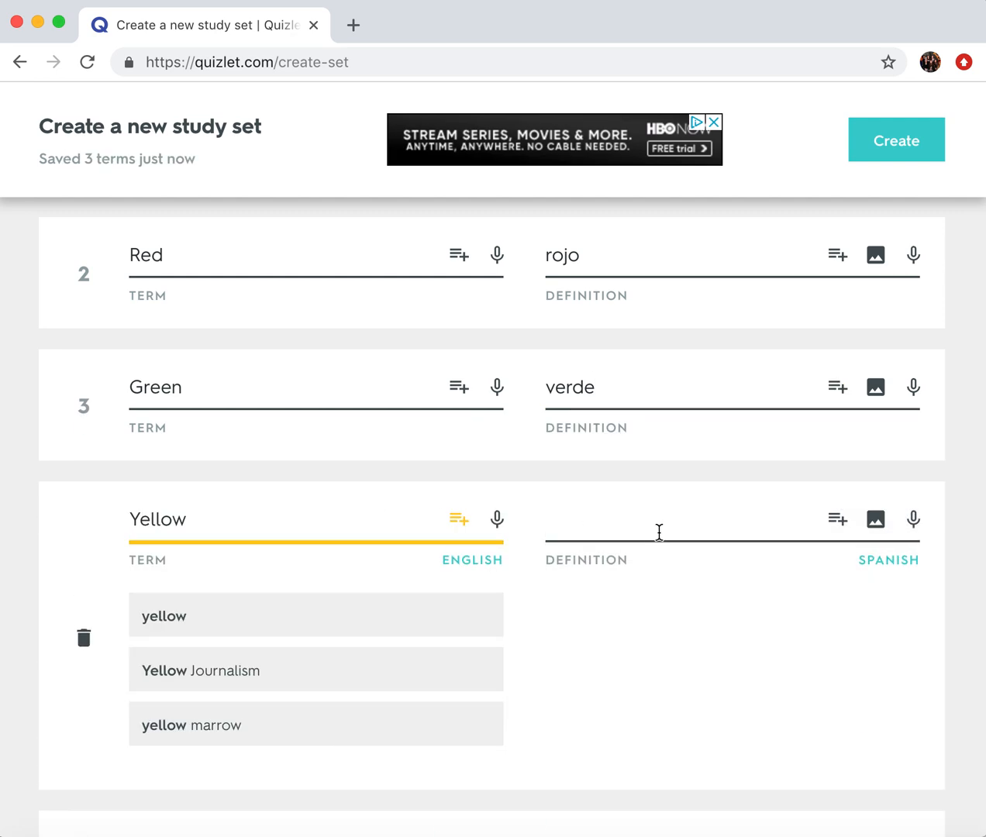
{"action": "left_click", "coordinate": [652, 533]}
{"action": "type", "text": "amarillo"}
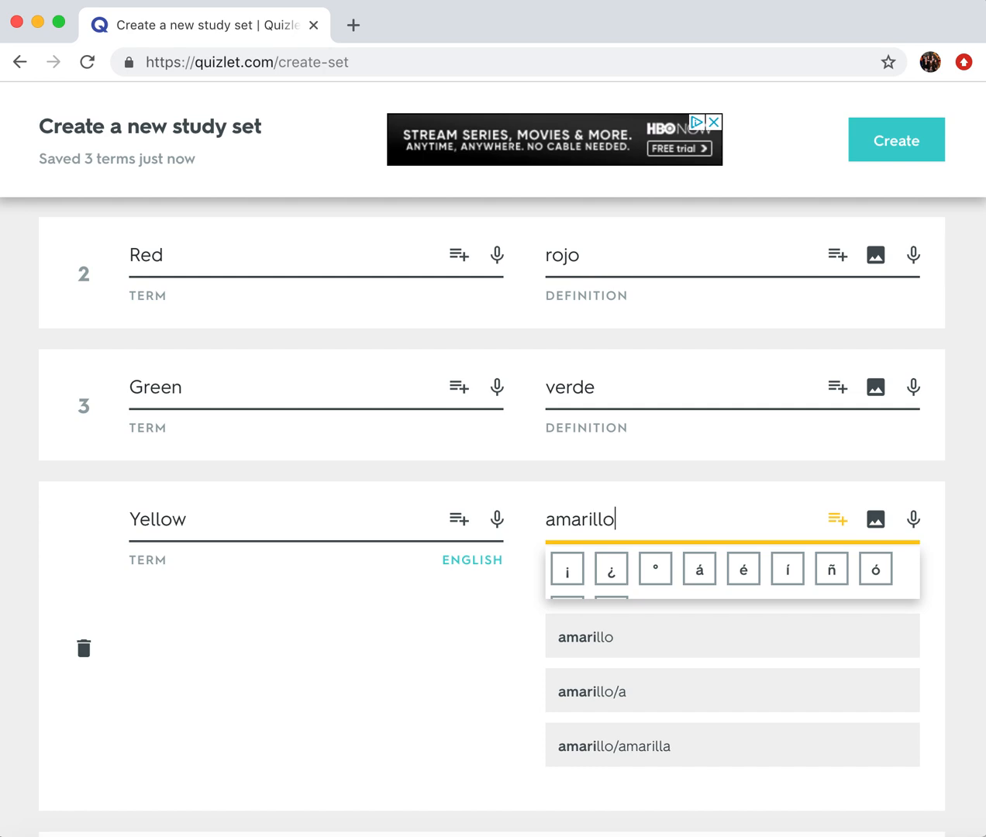
Step: Fill the fifth card with the term "pink" and the suggested definition "rosado"
{"action": "scroll", "coordinate": [550, 592], "scroll_direction": "down", "scroll_amount": 3}
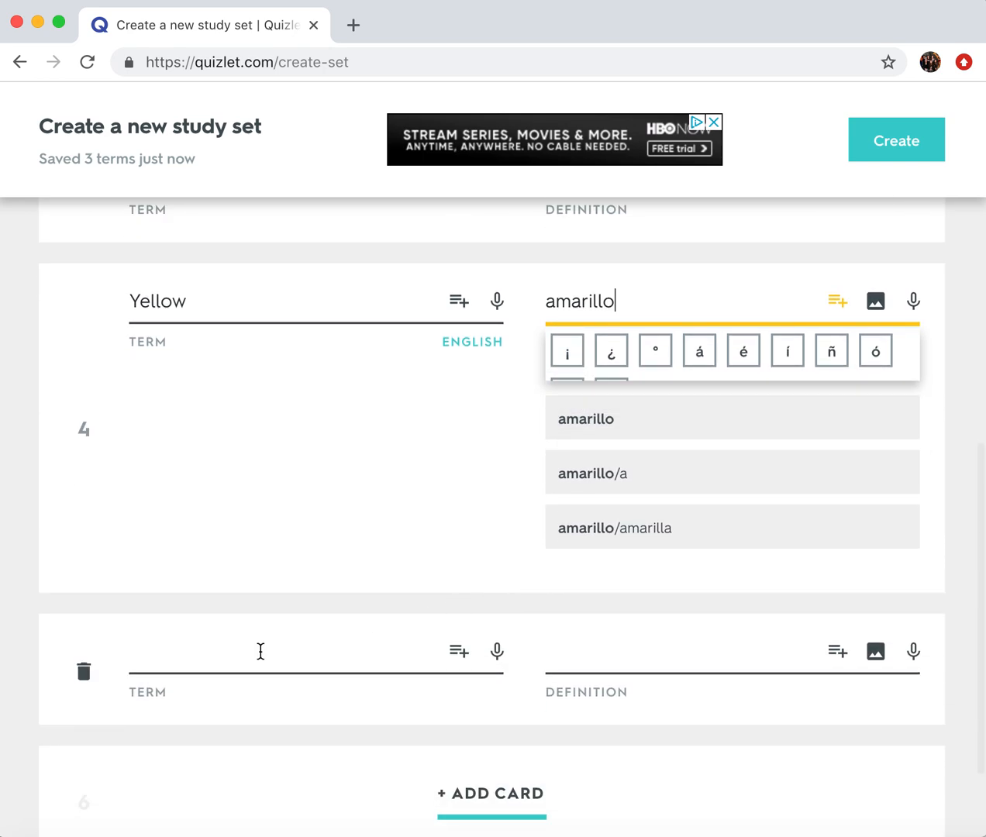
{"action": "left_click", "coordinate": [260, 653]}
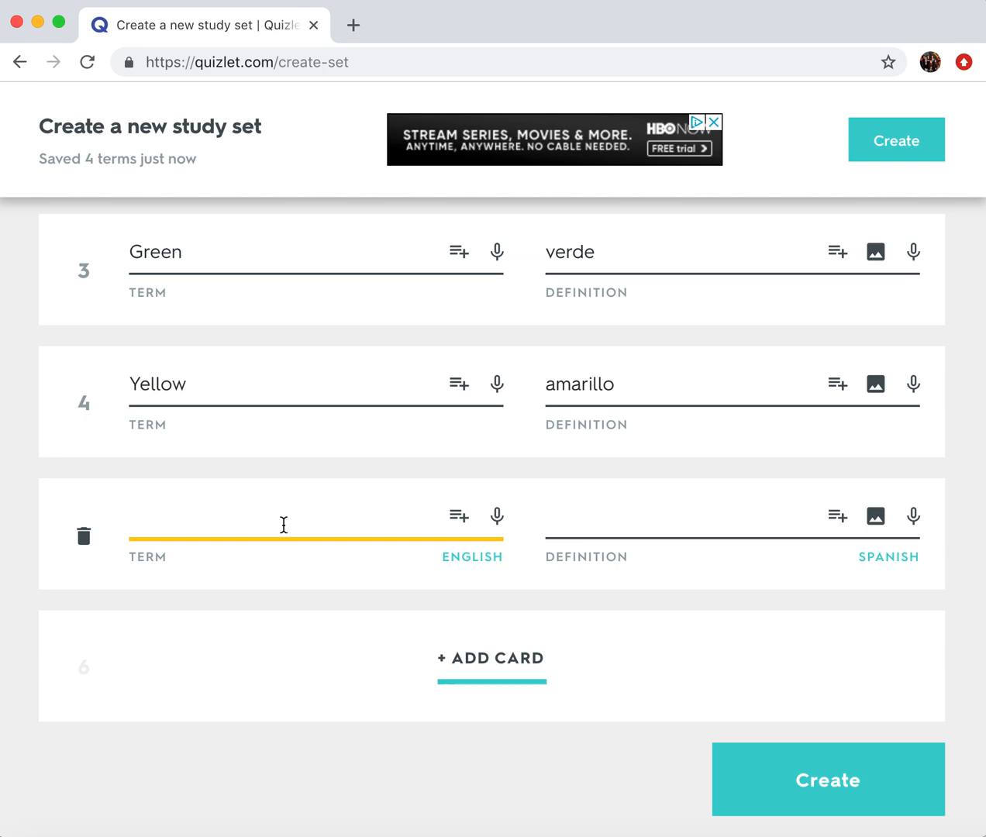
{"action": "type", "text": "pik"}
{"action": "key", "text": "BackSpace"}
{"action": "type", "text": "nk"}
{"action": "key", "text": "Tab"}
{"action": "type", "text": "rosa"}
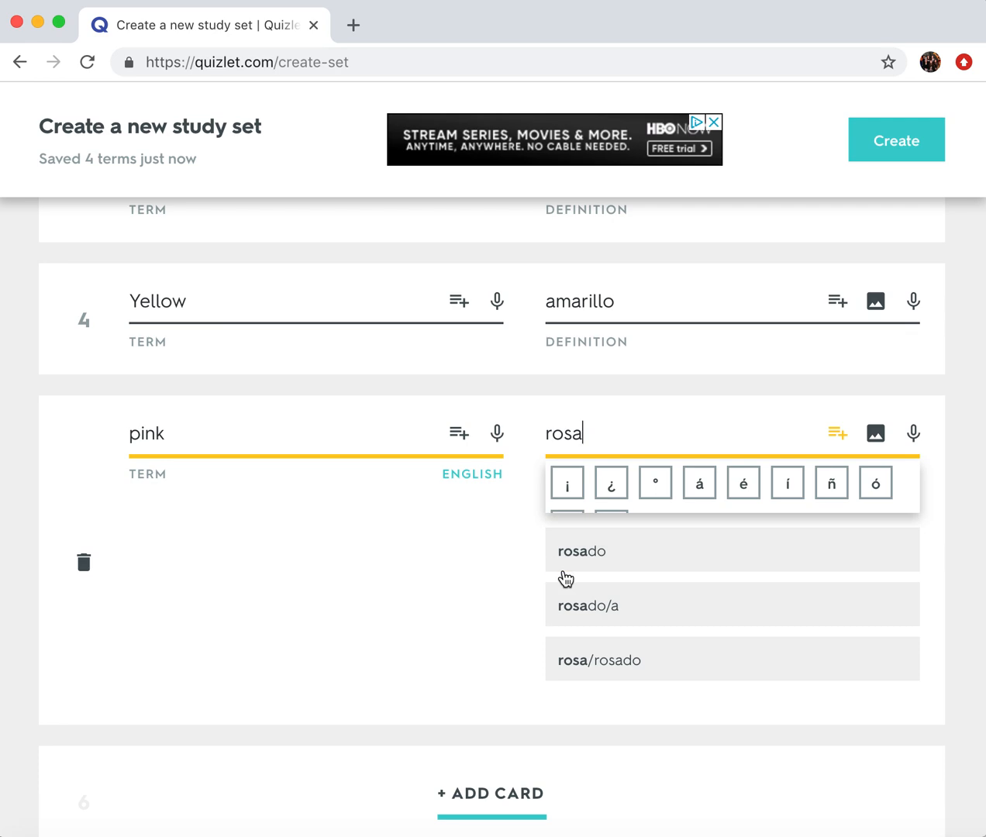
{"action": "left_click", "coordinate": [556, 573]}
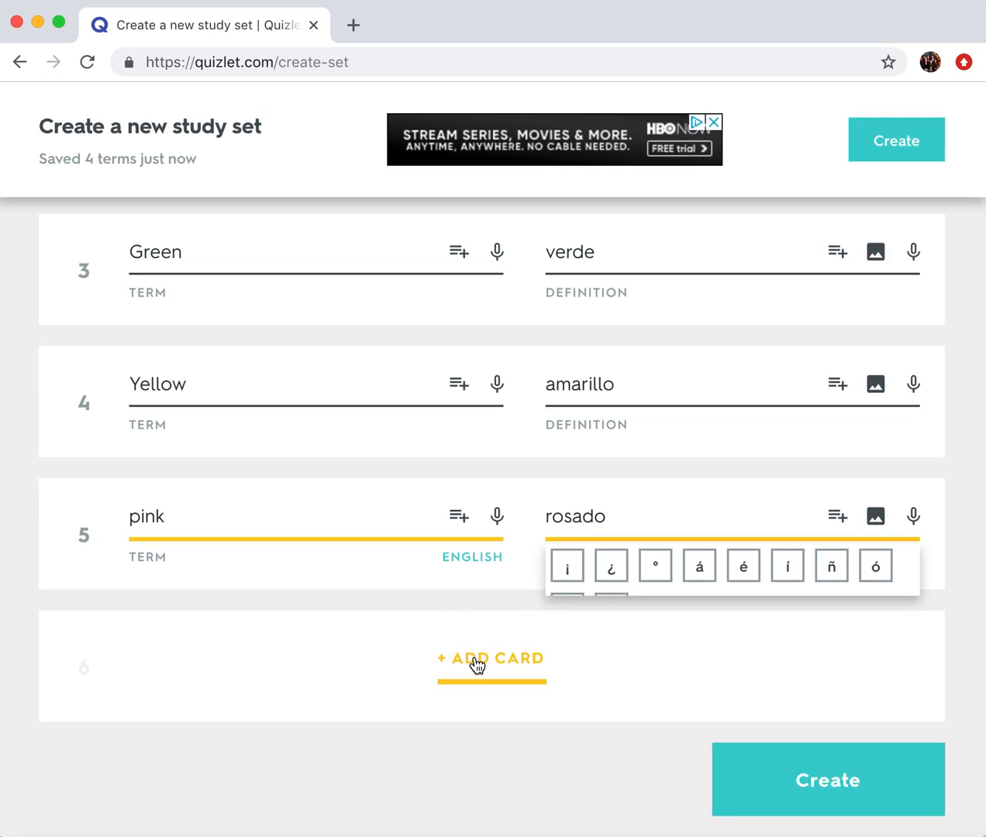
Step: Add a blank sixth card to the end of the study set
{"action": "left_click", "coordinate": [476, 663]}
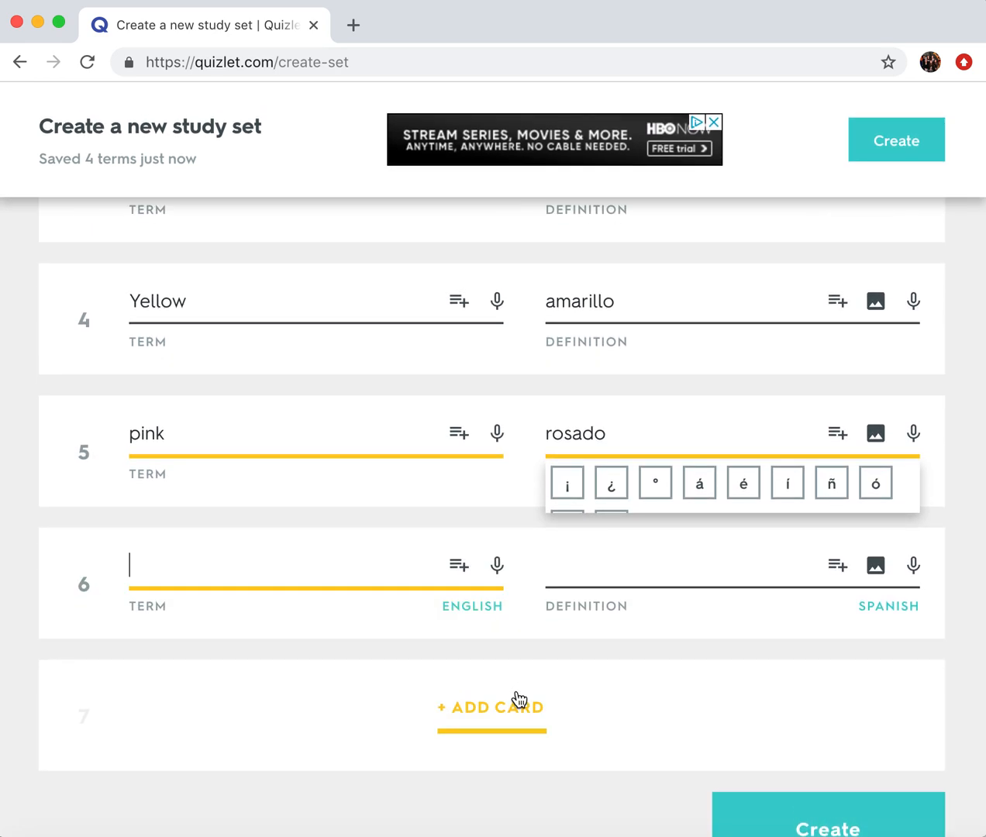
{"action": "scroll", "coordinate": [517, 698], "scroll_direction": "up", "scroll_amount": 3}
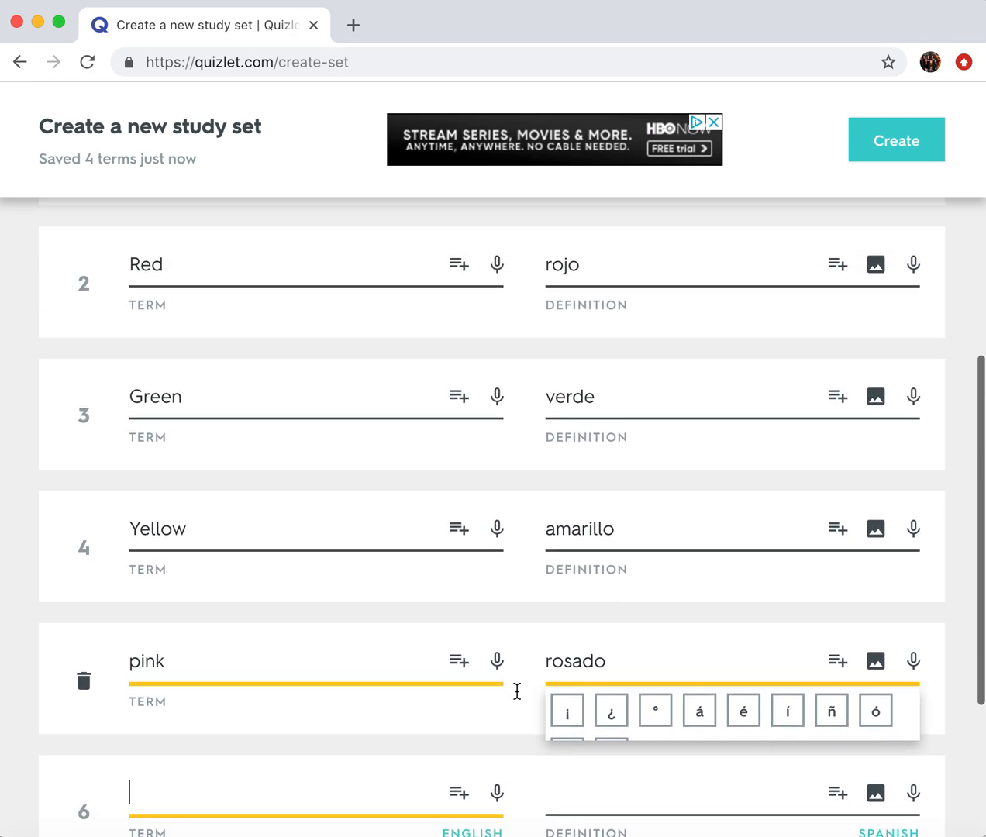
{"action": "scroll", "coordinate": [517, 690], "scroll_direction": "down", "scroll_amount": 4}
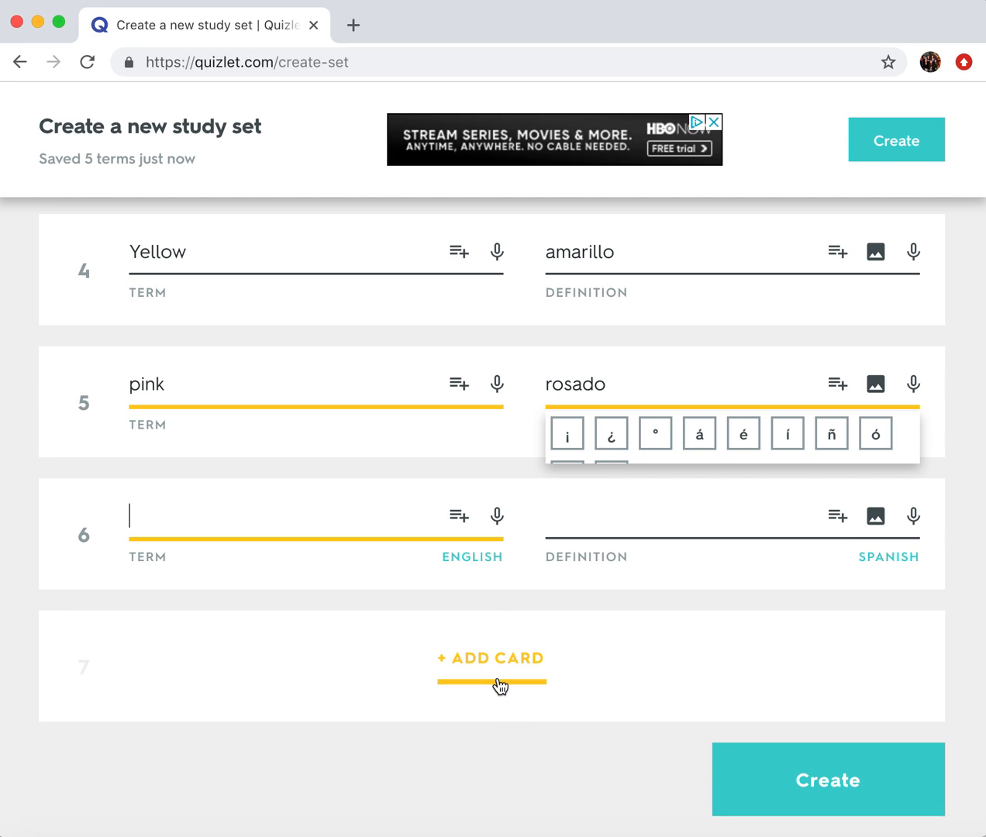
Step: Add a blank seventh card and delete it again, returning to the sixth card's term
{"action": "left_click", "coordinate": [500, 682]}
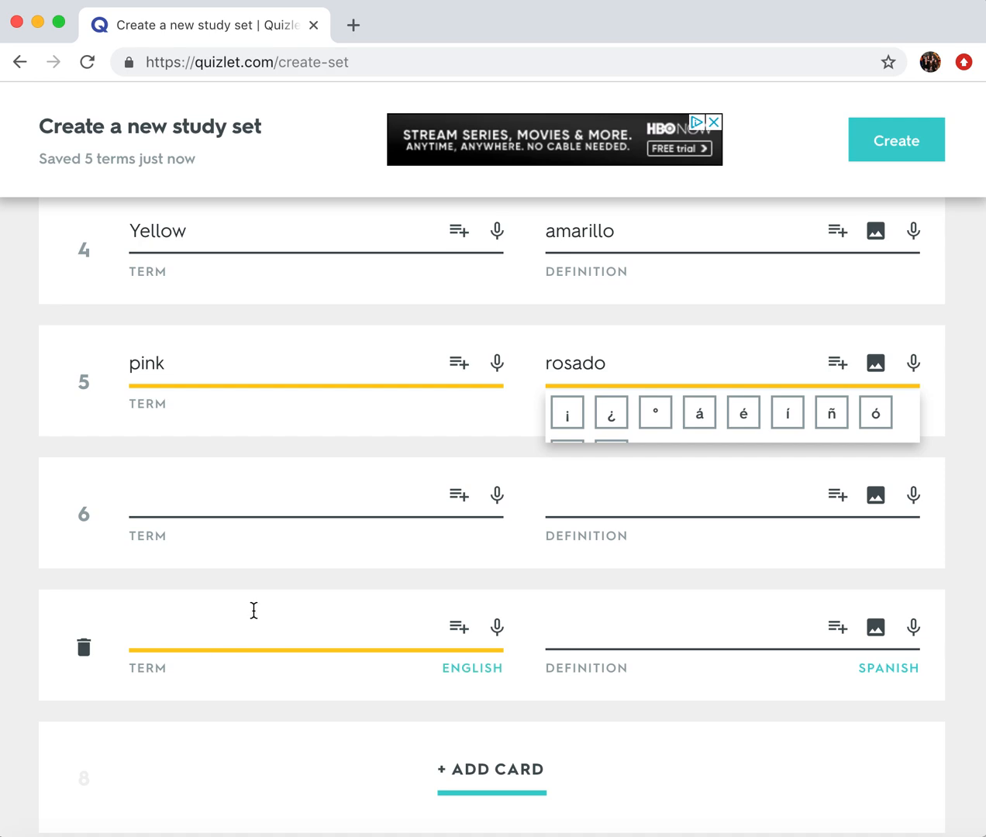
{"action": "left_click", "coordinate": [84, 647]}
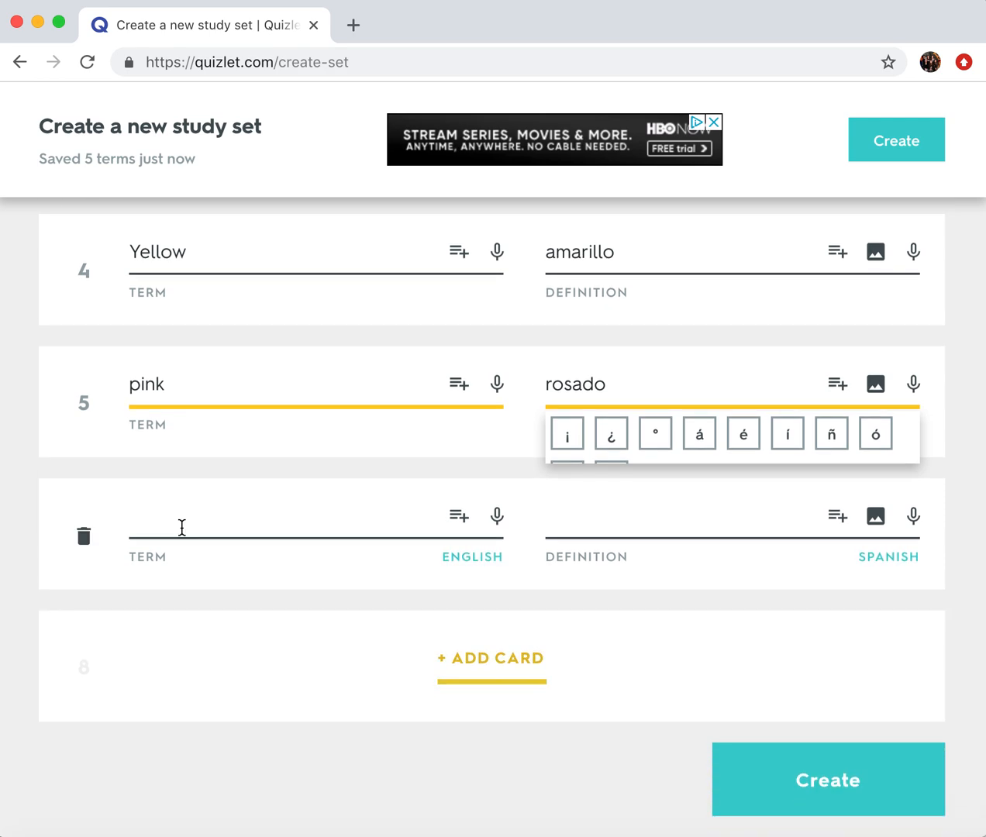
{"action": "left_click", "coordinate": [182, 527]}
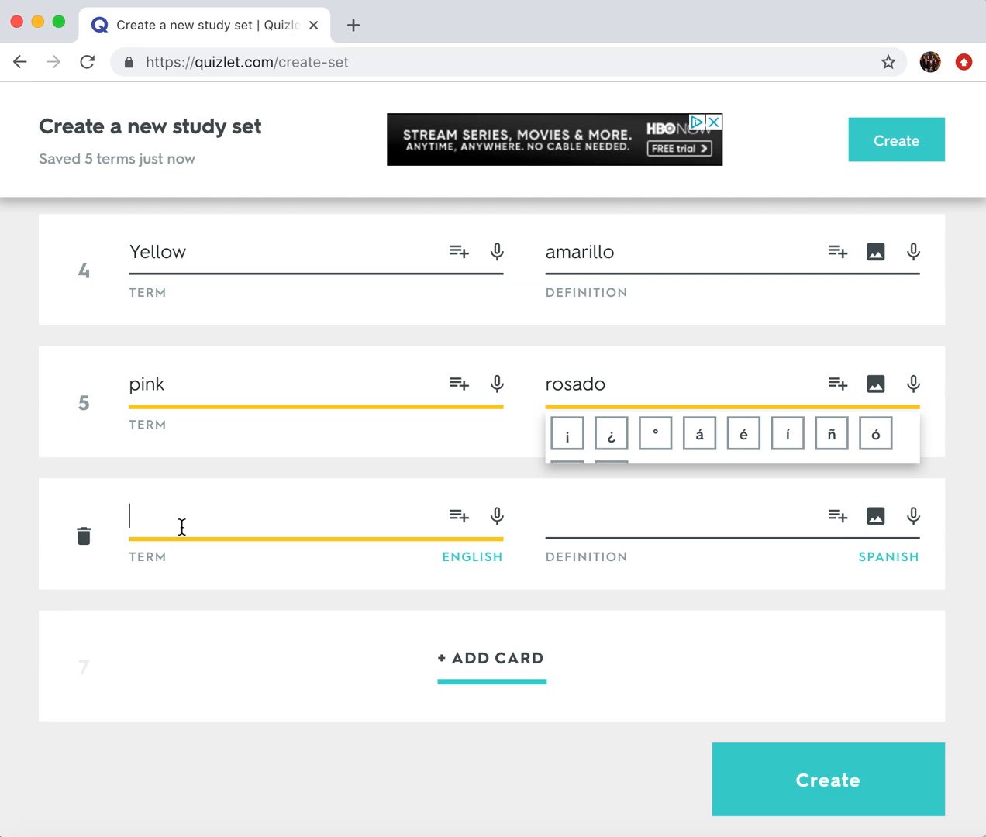
{"action": "scroll", "coordinate": [181, 541], "scroll_direction": "up", "scroll_amount": 5}
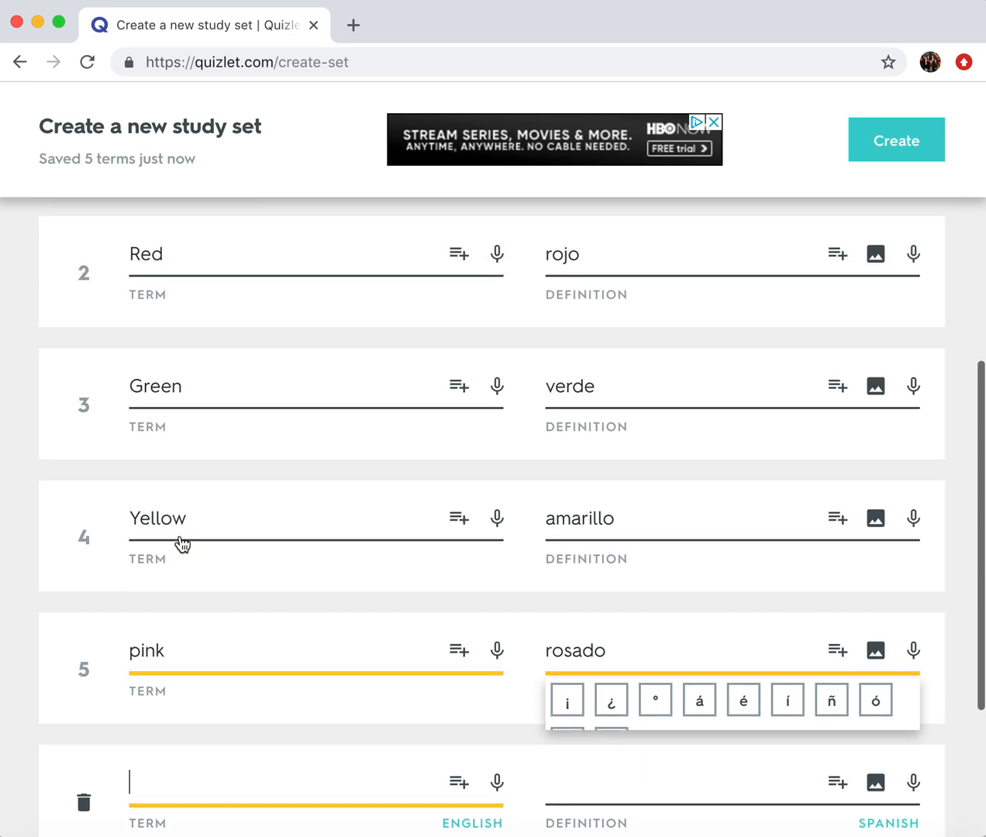
Step: Fill the sixth card with the term "orange" and the suggested definition "anaranjado"
{"action": "scroll", "coordinate": [178, 541], "scroll_direction": "down", "scroll_amount": 5}
{"action": "type", "text": "orange"}
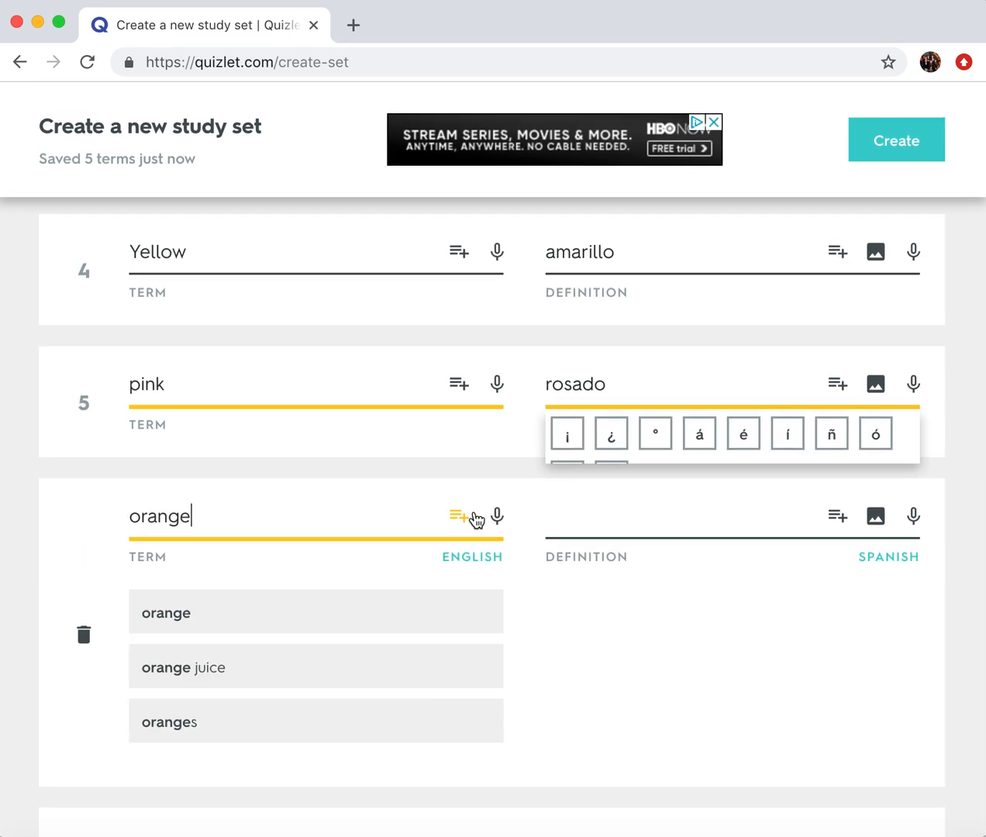
{"action": "key", "text": "Tab"}
{"action": "type", "text": "a"}
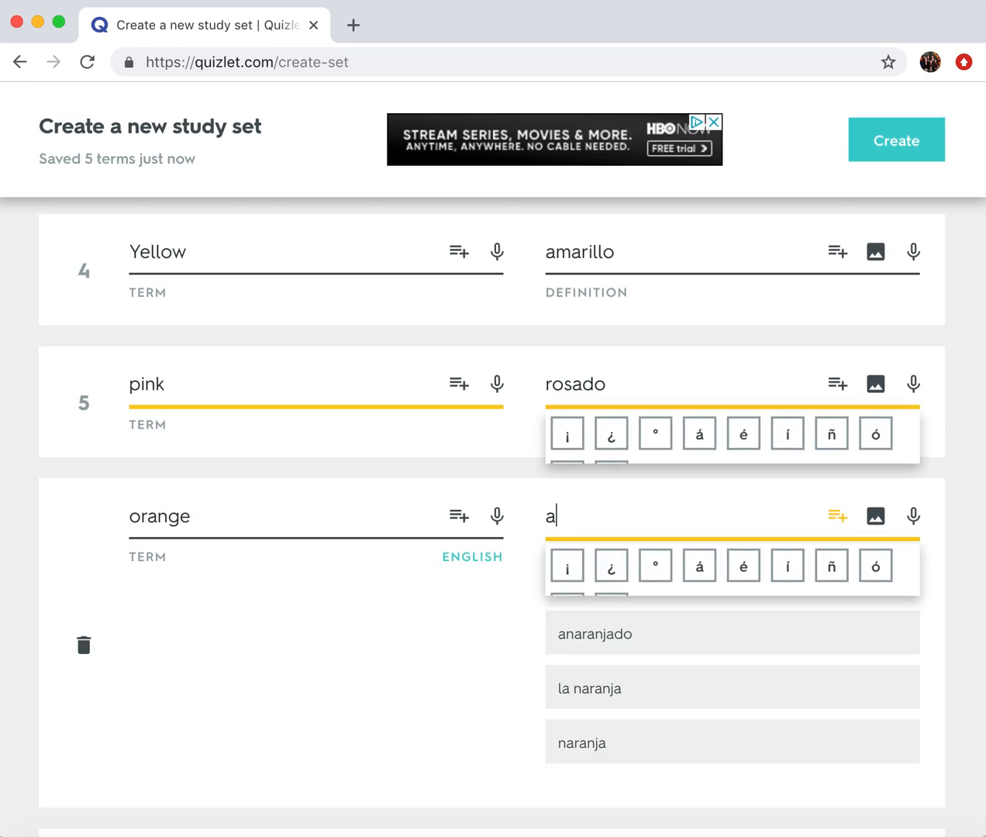
{"action": "type", "text": "naranjado"}
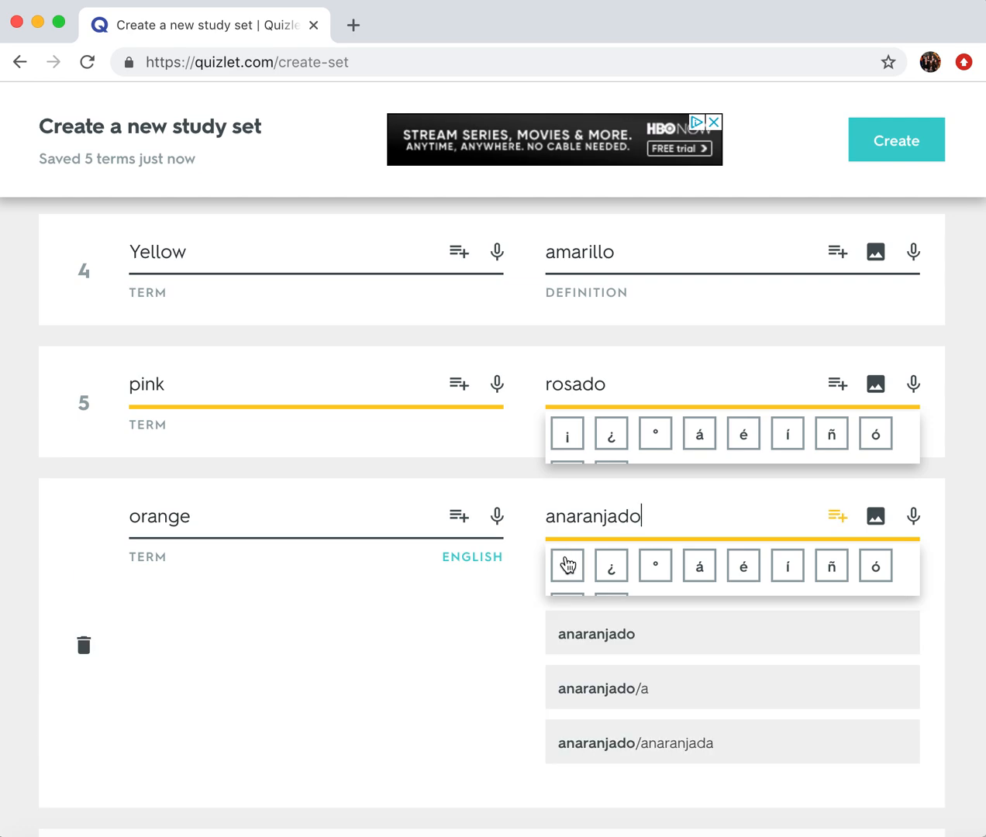
{"action": "left_click", "coordinate": [603, 651]}
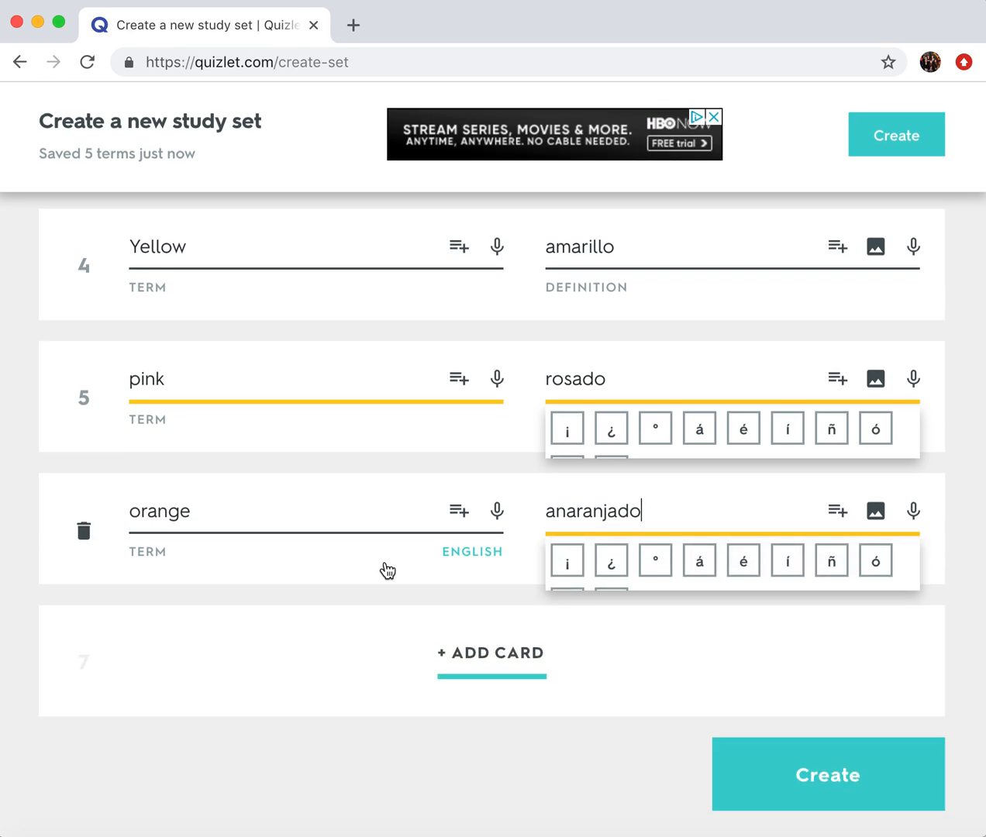
Step: Create the study set from the six finished cards and select its share link
{"action": "scroll", "coordinate": [385, 569], "scroll_direction": "up", "scroll_amount": 10}
{"action": "scroll", "coordinate": [387, 571], "scroll_direction": "down", "scroll_amount": 10}
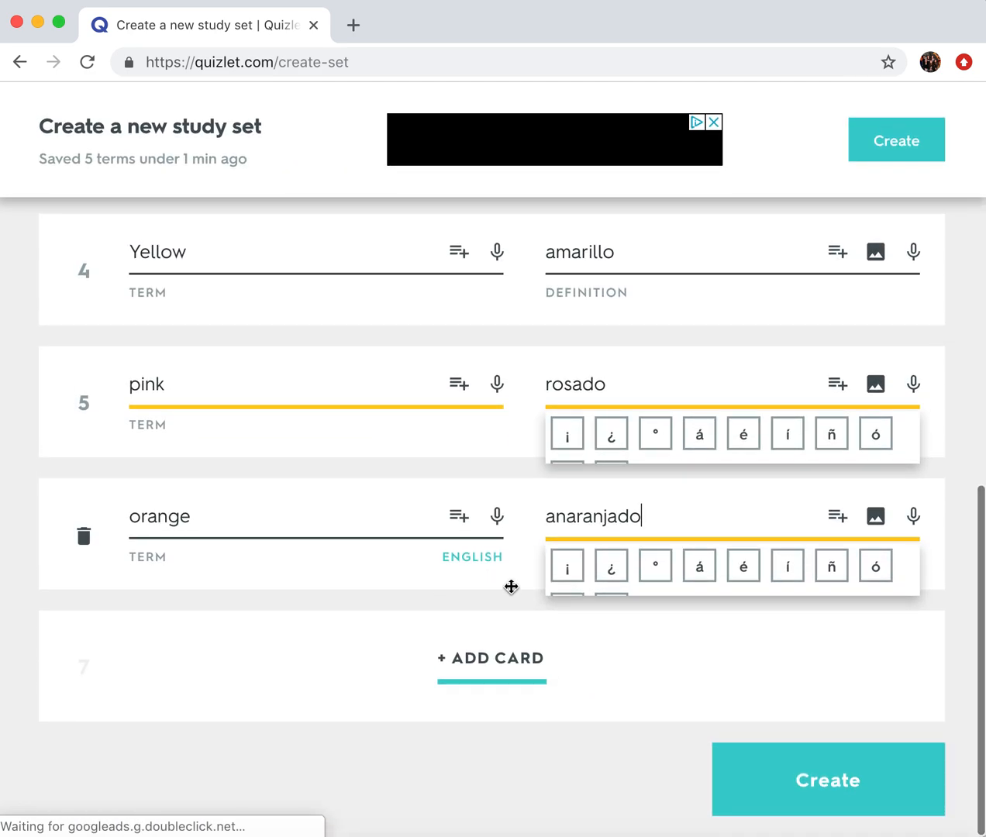
{"action": "left_click", "coordinate": [828, 781]}
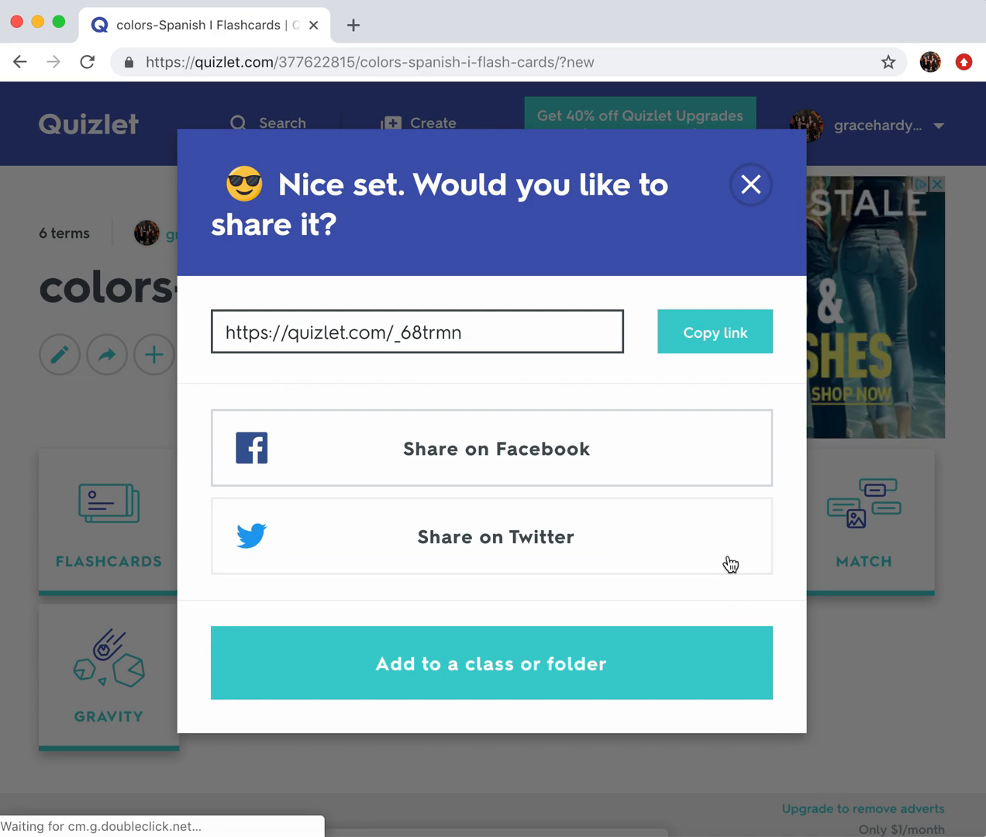
{"action": "left_click_drag", "start_coordinate": [474, 332], "coordinate": [214, 332]}
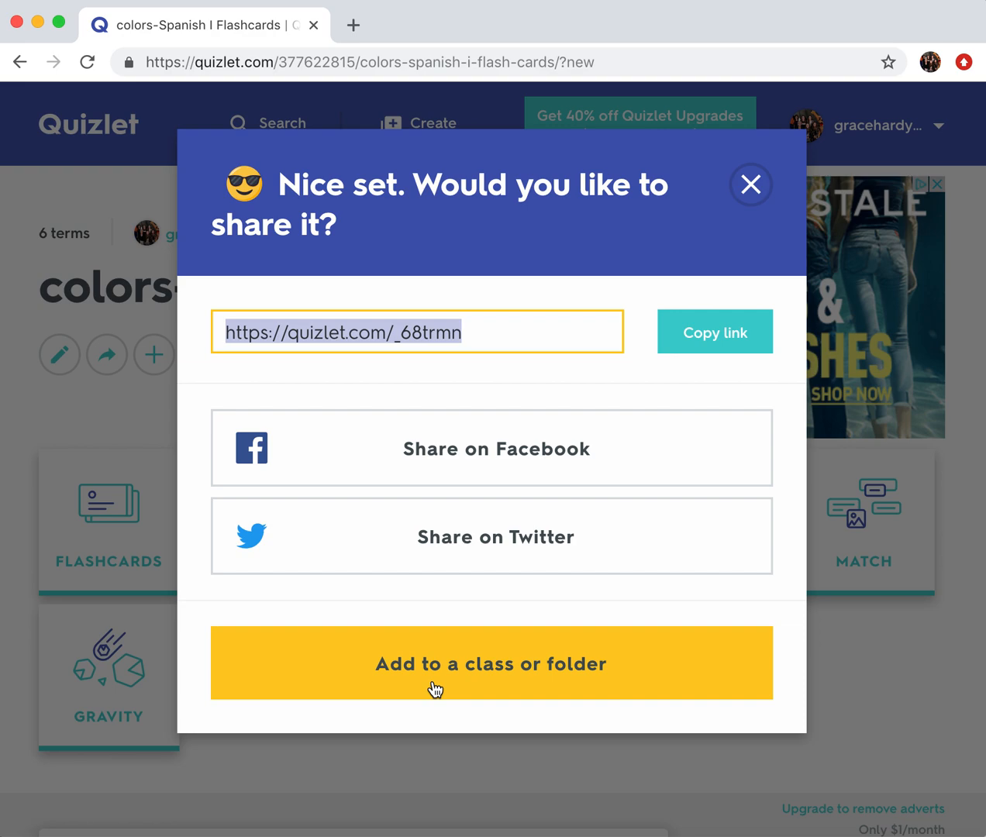
Step: Add the new study set to the existing "Spanish 1" folder and close the dialog
{"action": "left_click", "coordinate": [482, 668]}
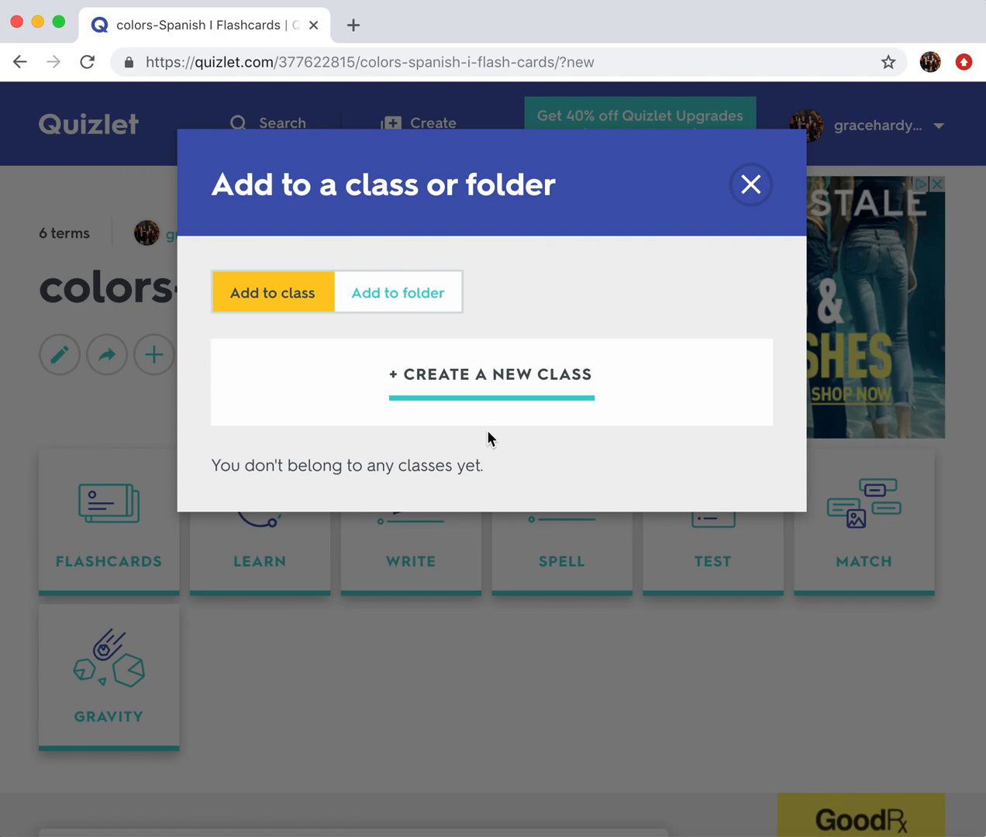
{"action": "left_click", "coordinate": [437, 304]}
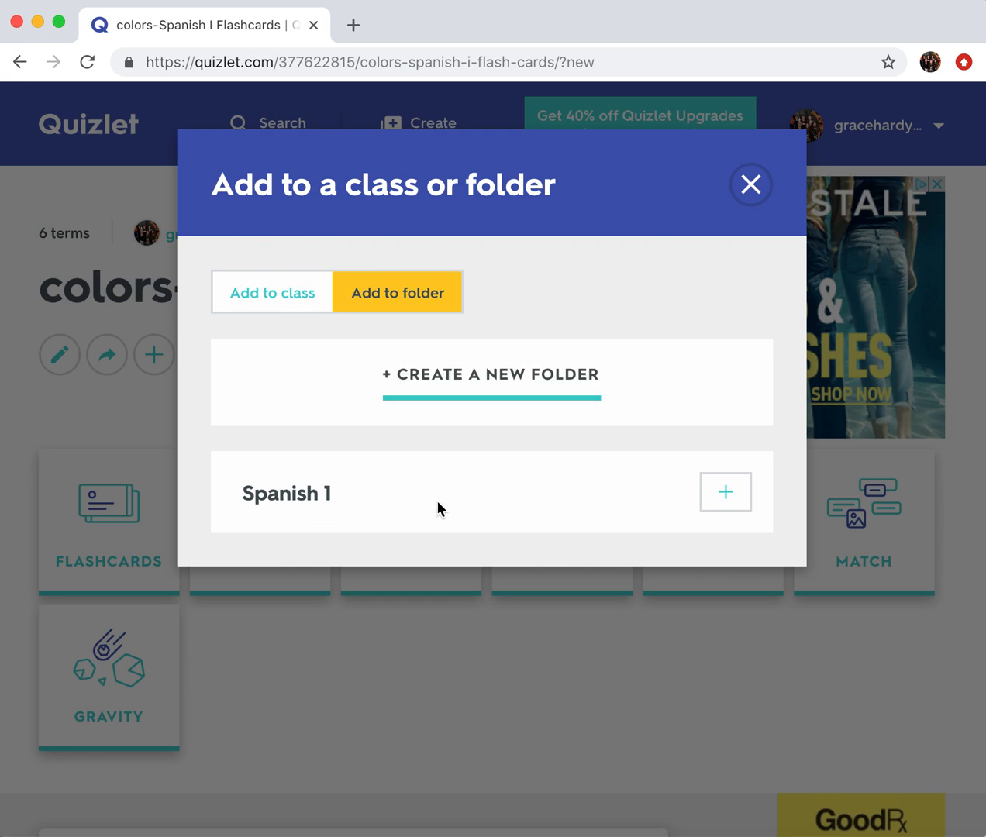
{"action": "left_click", "coordinate": [725, 494]}
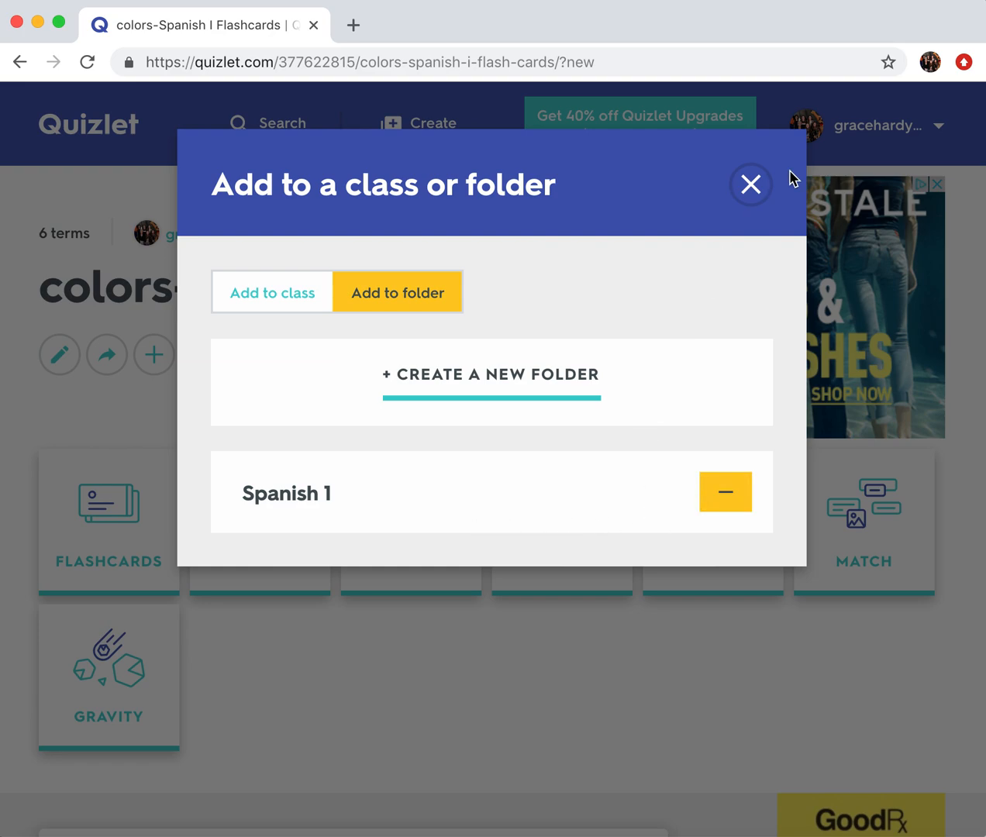
{"action": "left_click", "coordinate": [750, 186]}
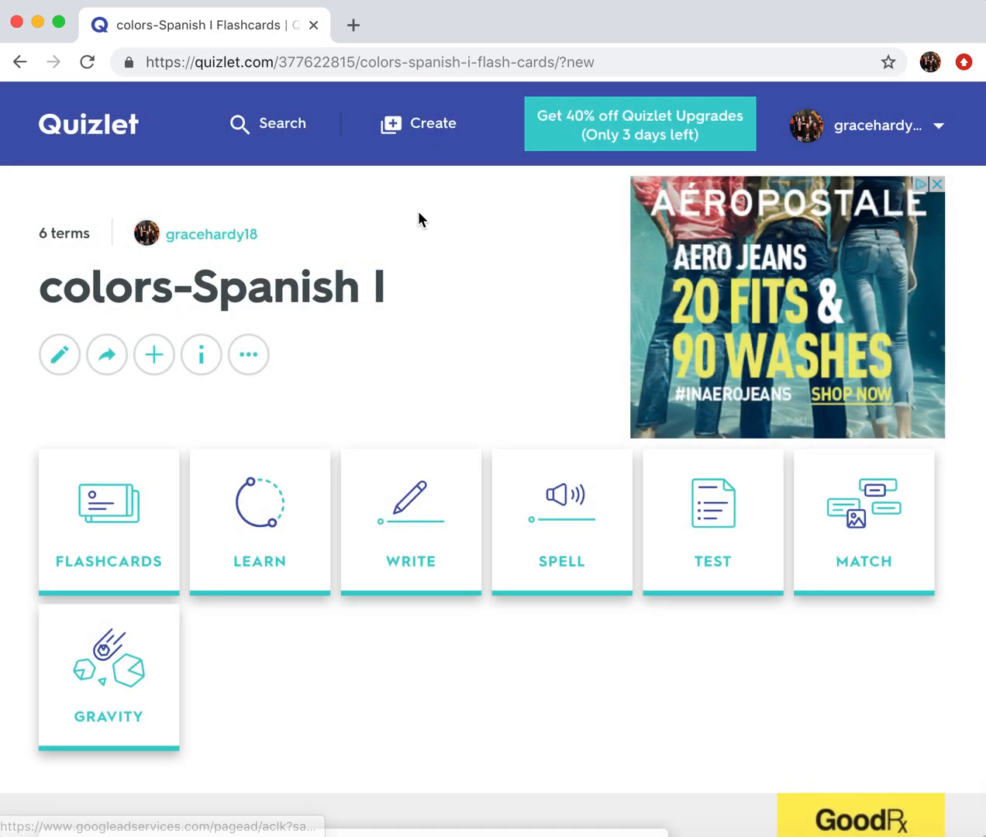
Step: Open the "Spanish 1" folder from the account's study sets and open the "colors-Spanish I" set in it
{"action": "scroll", "coordinate": [418, 212], "scroll_direction": "down", "scroll_amount": 1}
{"action": "scroll", "coordinate": [418, 212], "scroll_direction": "up", "scroll_amount": 1}
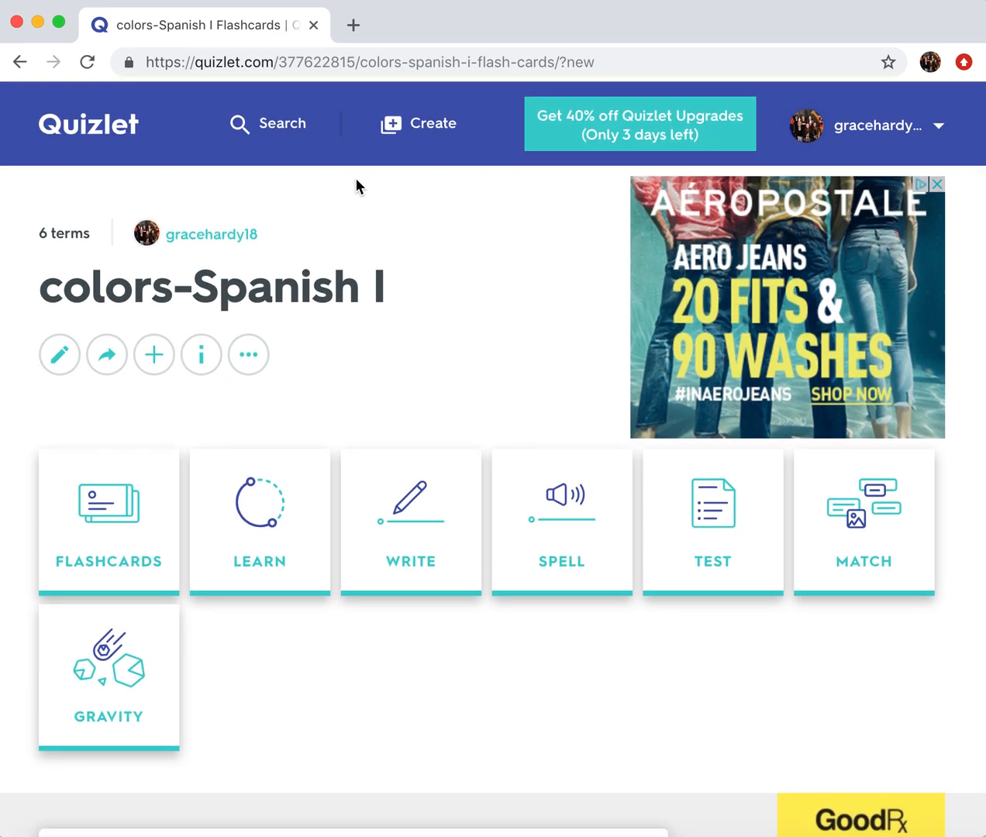
{"action": "left_click", "coordinate": [941, 132]}
{"action": "left_click", "coordinate": [839, 195]}
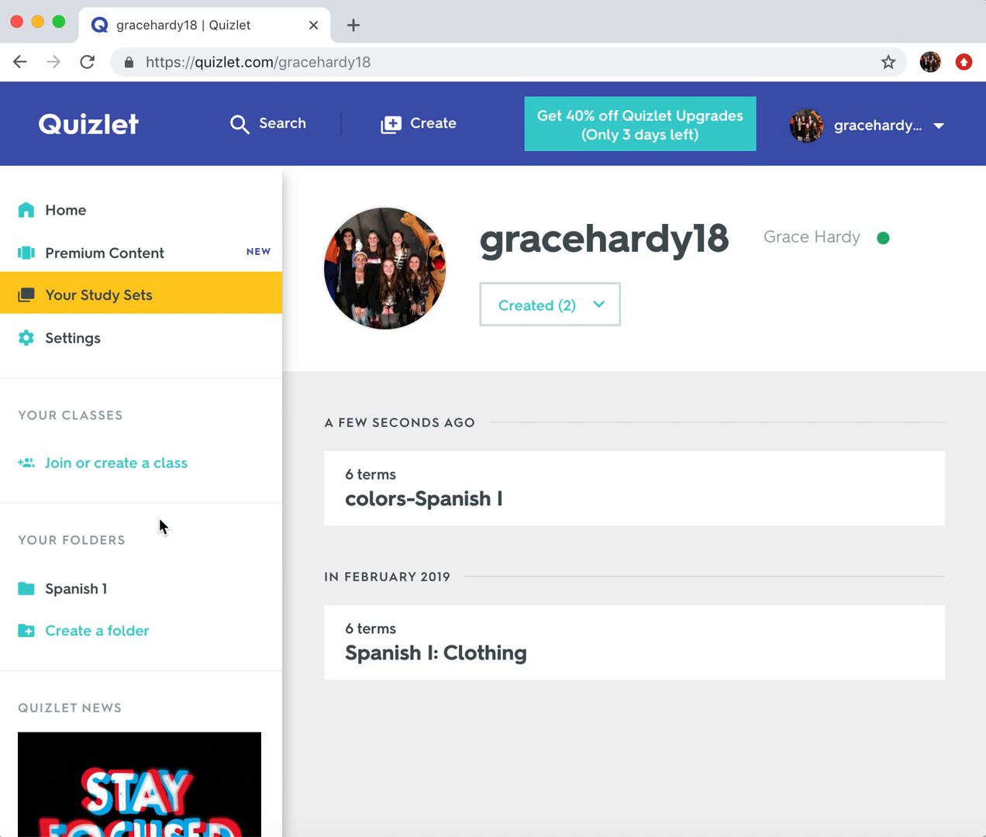
{"action": "left_click", "coordinate": [75, 601]}
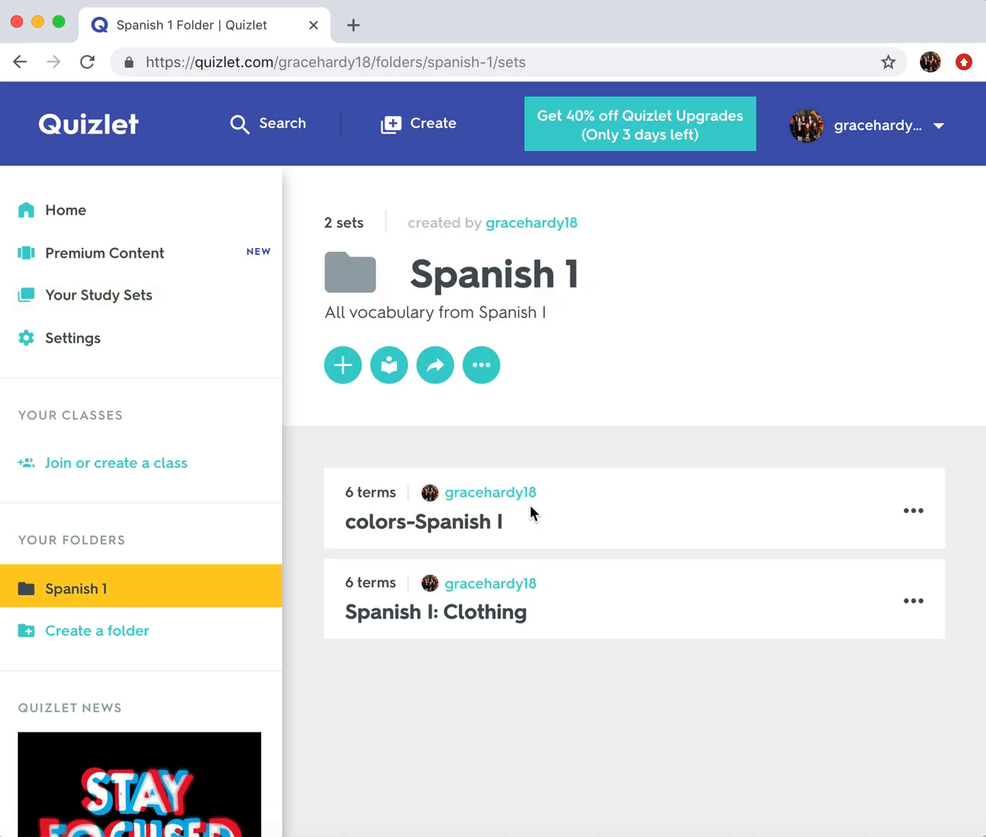
{"action": "left_click", "coordinate": [459, 533]}
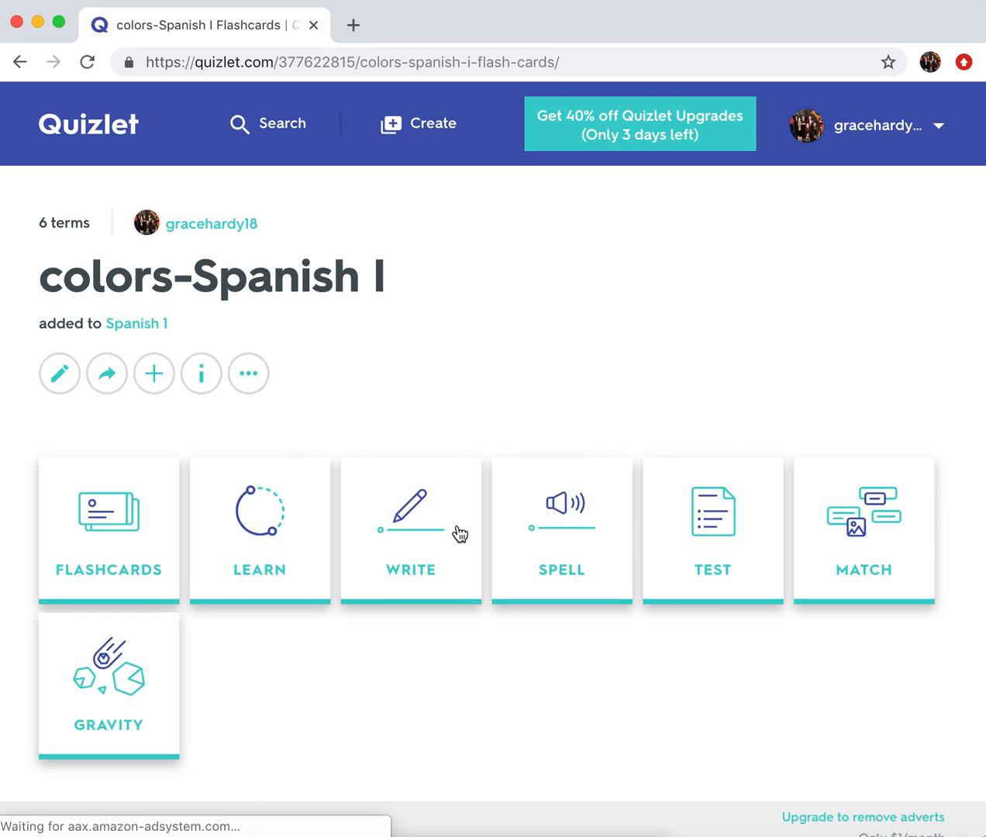
Step: Flip the first preview flashcard to its definition and advance two cards to the third one
{"action": "scroll", "coordinate": [459, 516], "scroll_direction": "down", "scroll_amount": 6}
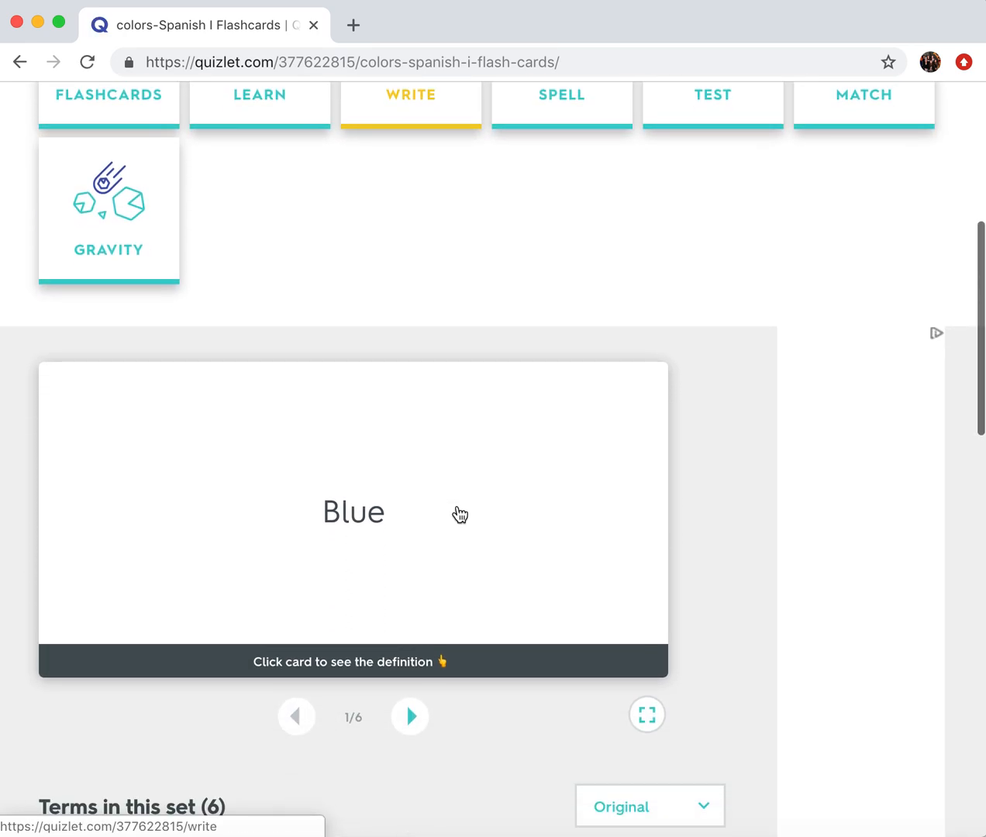
{"action": "scroll", "coordinate": [632, 479], "scroll_direction": "down", "scroll_amount": 3}
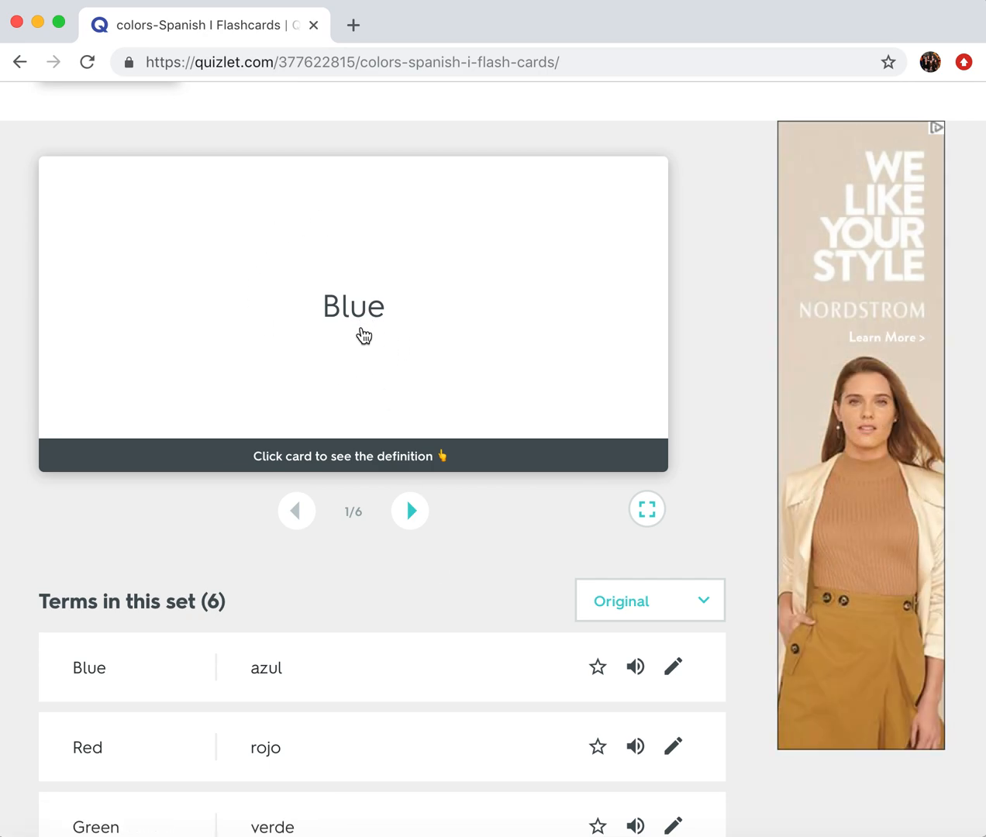
{"action": "left_click", "coordinate": [383, 356]}
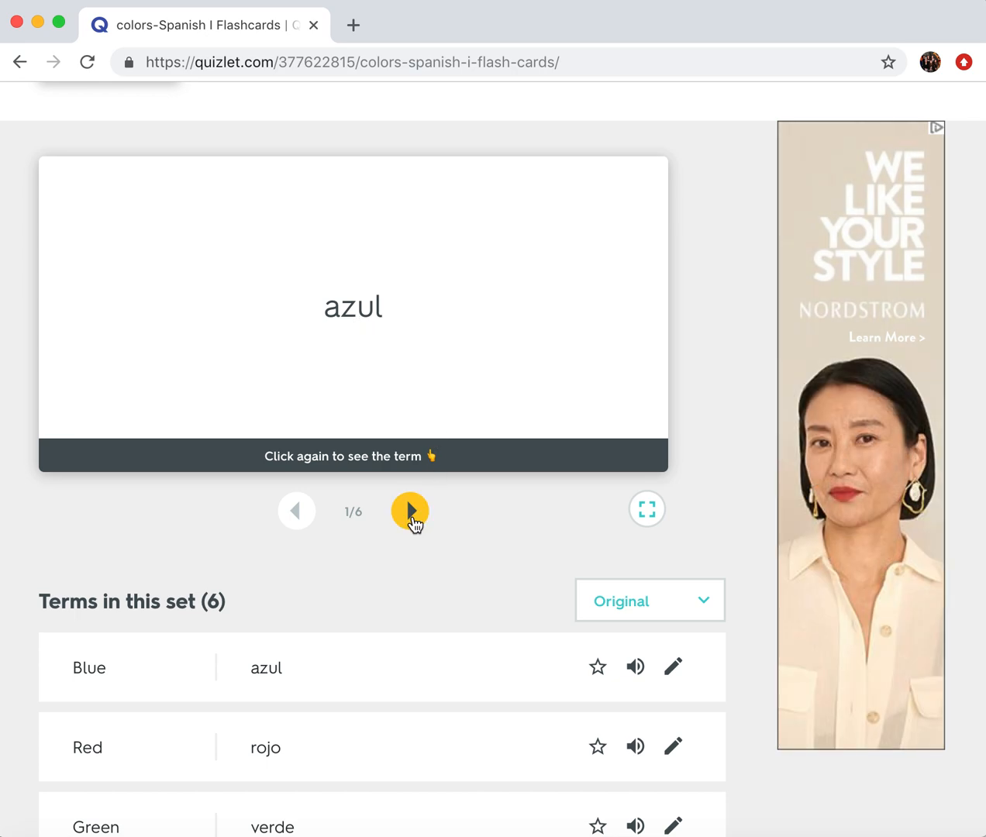
{"action": "left_click", "coordinate": [413, 523]}
{"action": "left_click", "coordinate": [413, 522]}
Step: Start the Write mode, answer "anaranjado" with "orange" and return to the set's page
{"action": "scroll", "coordinate": [414, 524], "scroll_direction": "up", "scroll_amount": 5}
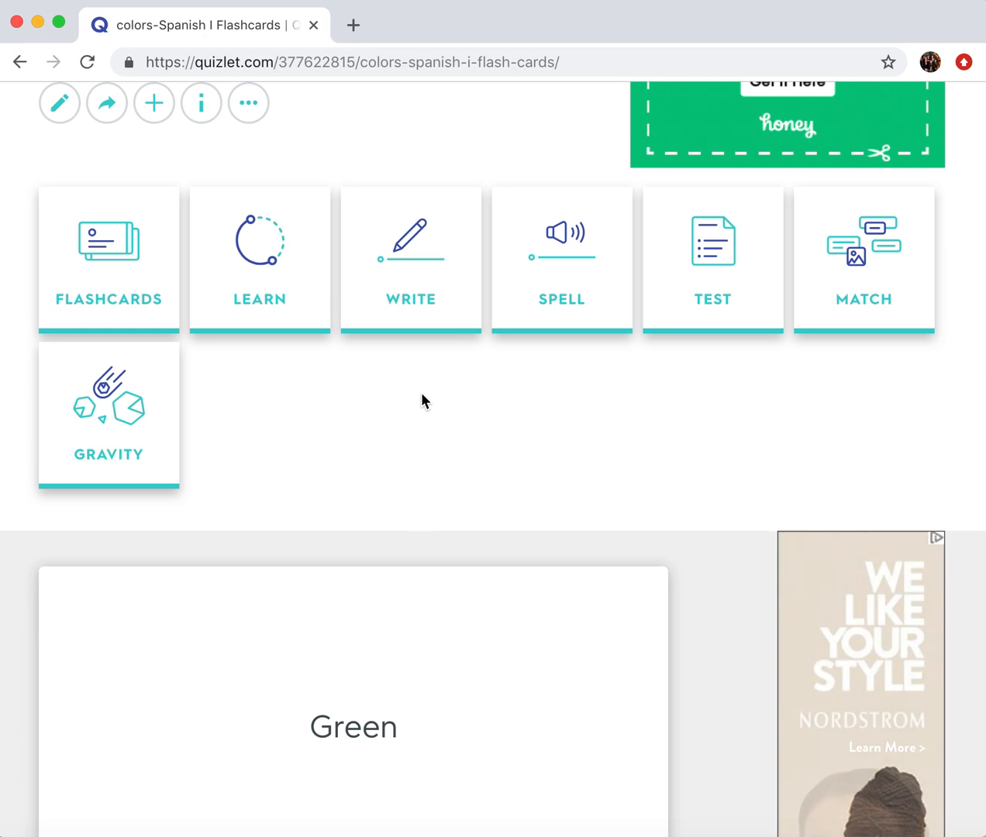
{"action": "left_click", "coordinate": [432, 301]}
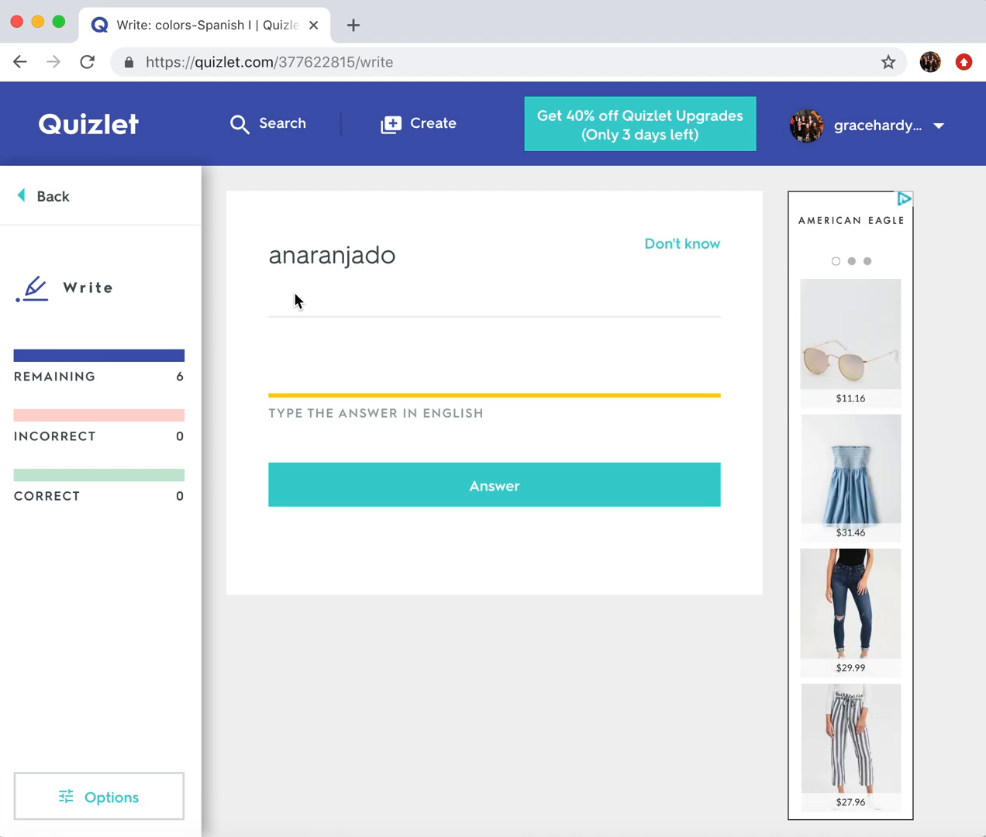
{"action": "type", "text": "orange"}
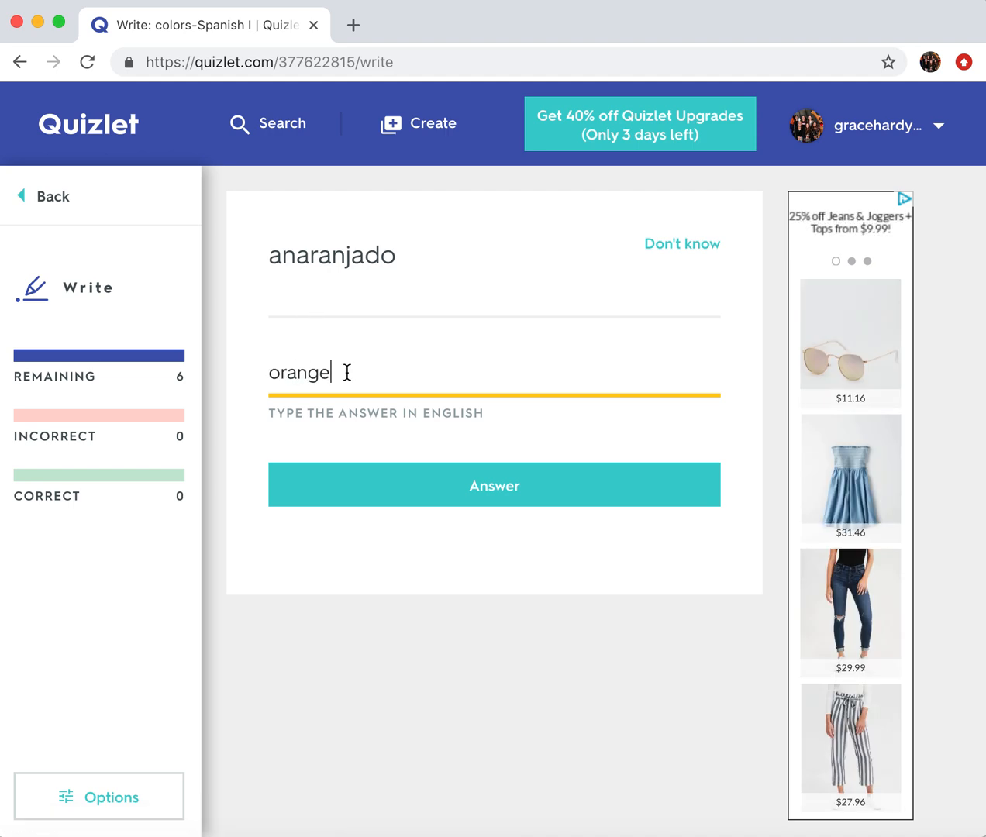
{"action": "left_click", "coordinate": [403, 491]}
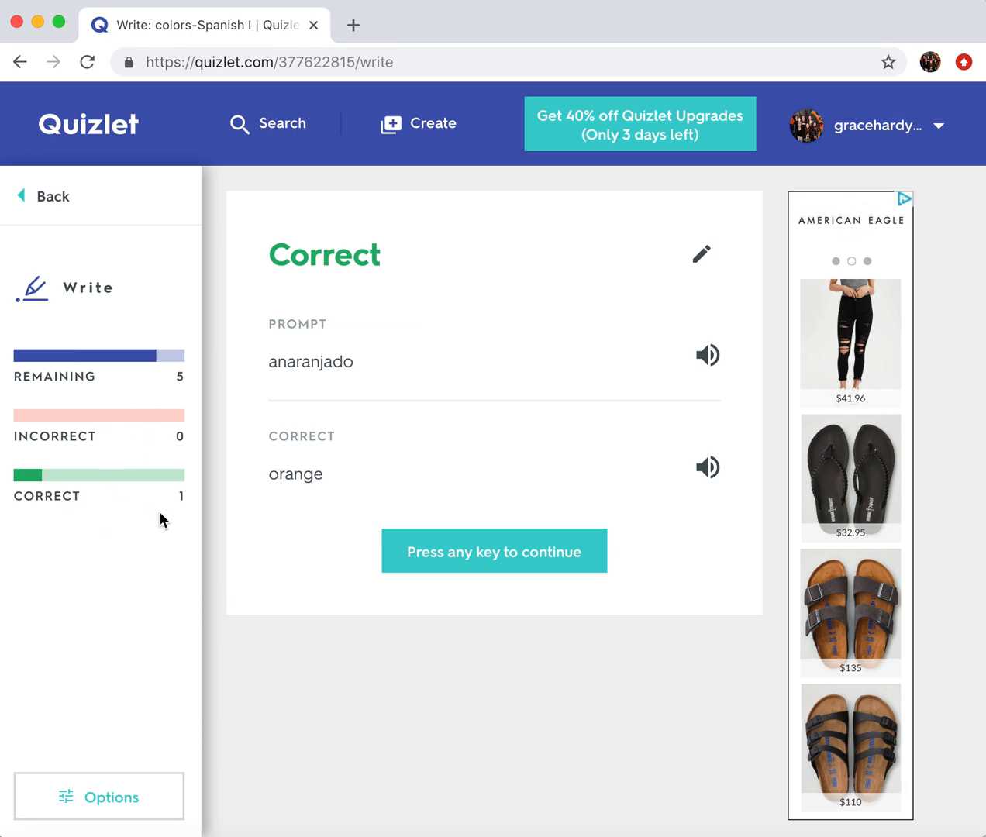
{"action": "left_click", "coordinate": [45, 200]}
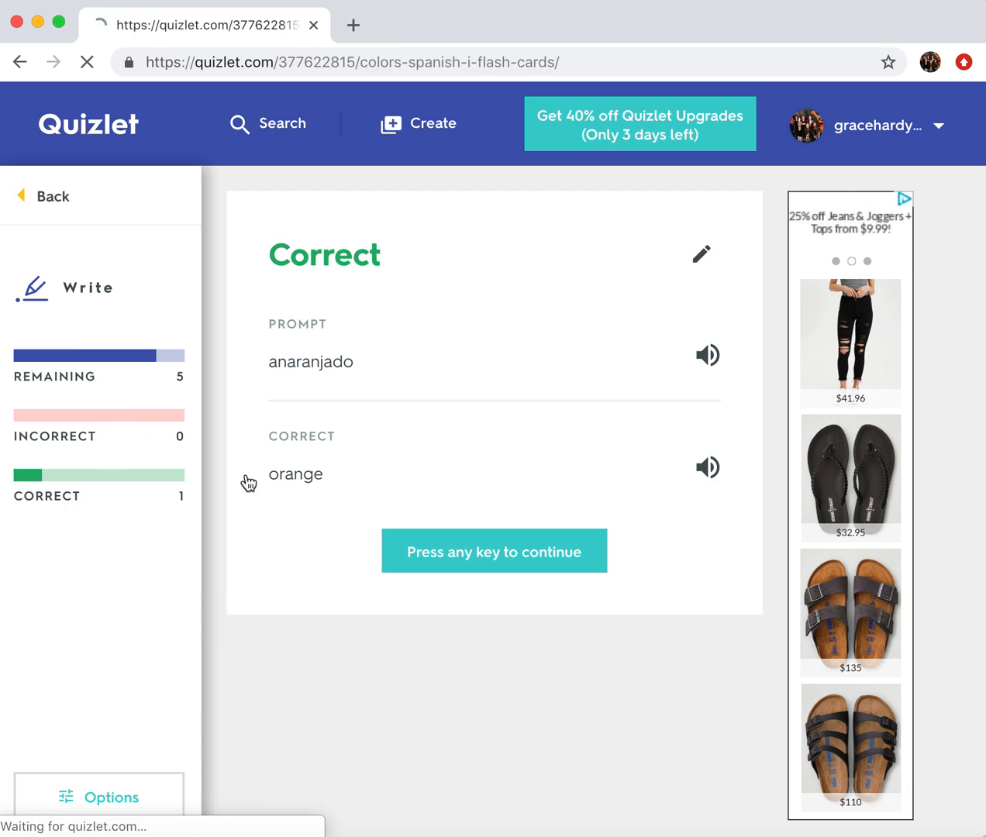
Step: Start a Gravity game with all terms, answers in Spanish and medium difficulty
{"action": "scroll", "coordinate": [412, 658], "scroll_direction": "down", "scroll_amount": 5}
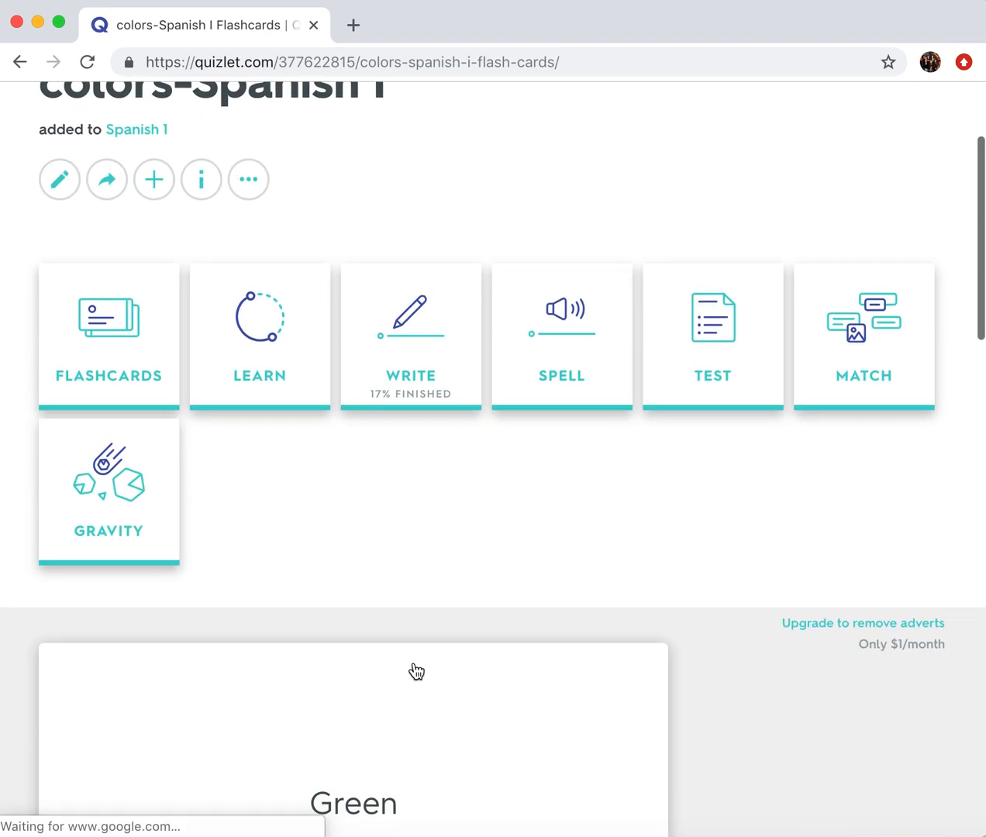
{"action": "left_click", "coordinate": [140, 513]}
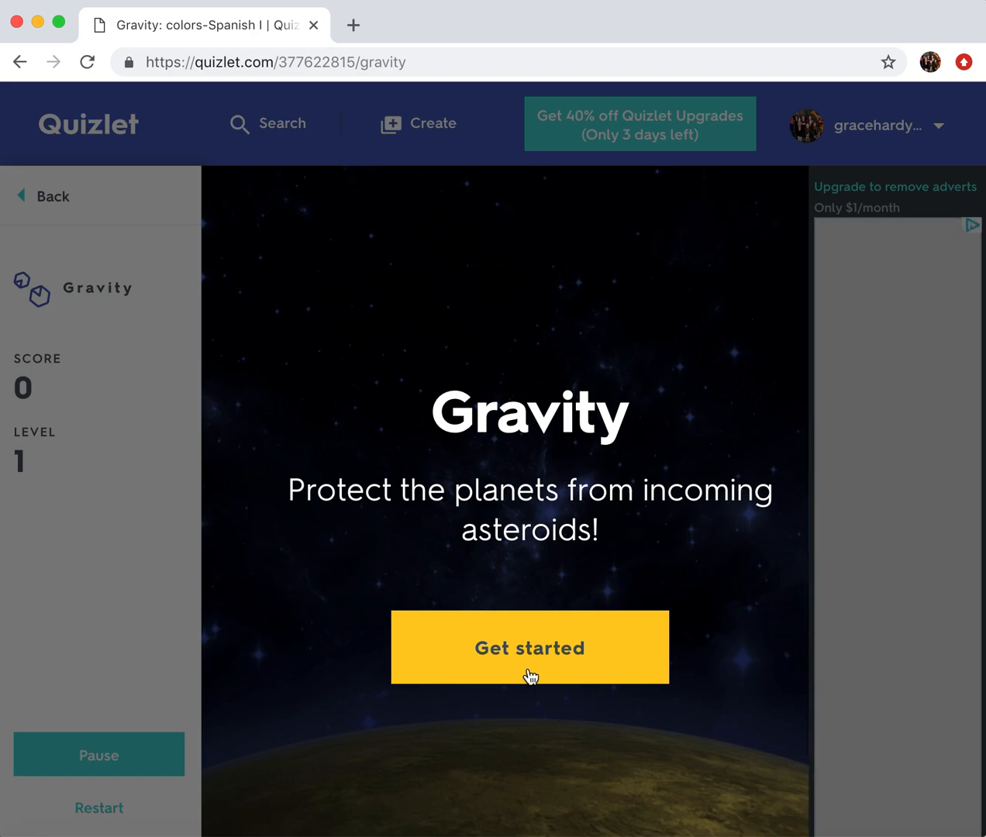
{"action": "left_click", "coordinate": [529, 676]}
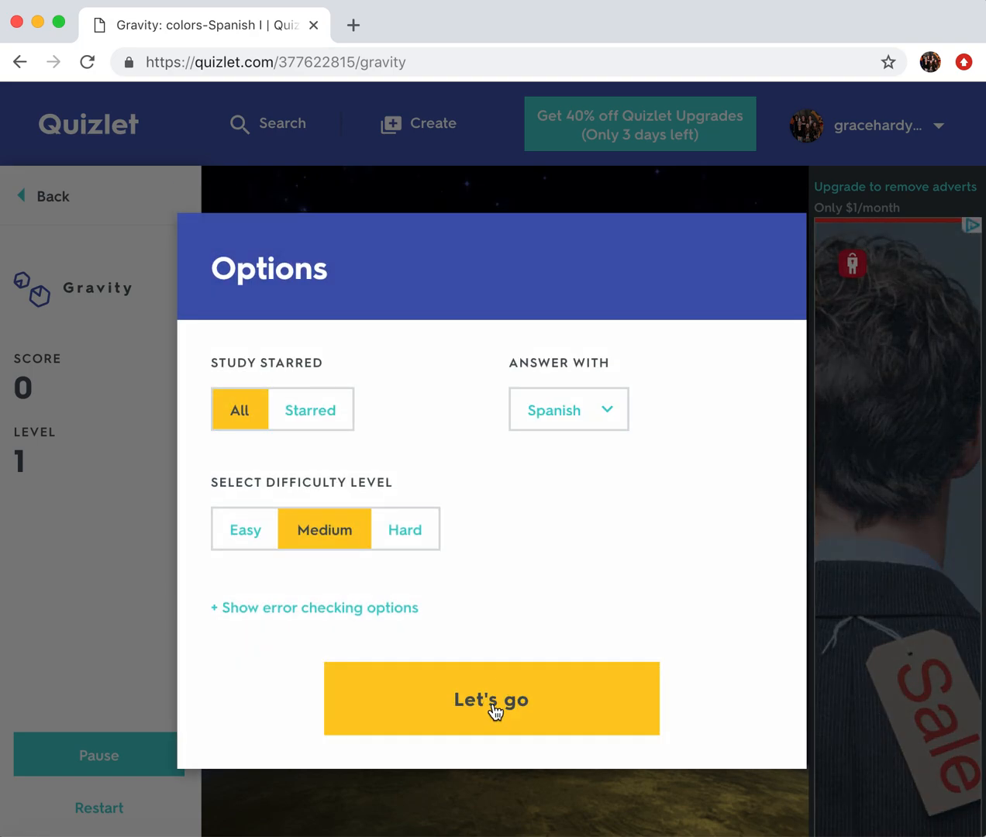
{"action": "left_click", "coordinate": [495, 711]}
{"action": "left_click", "coordinate": [495, 540]}
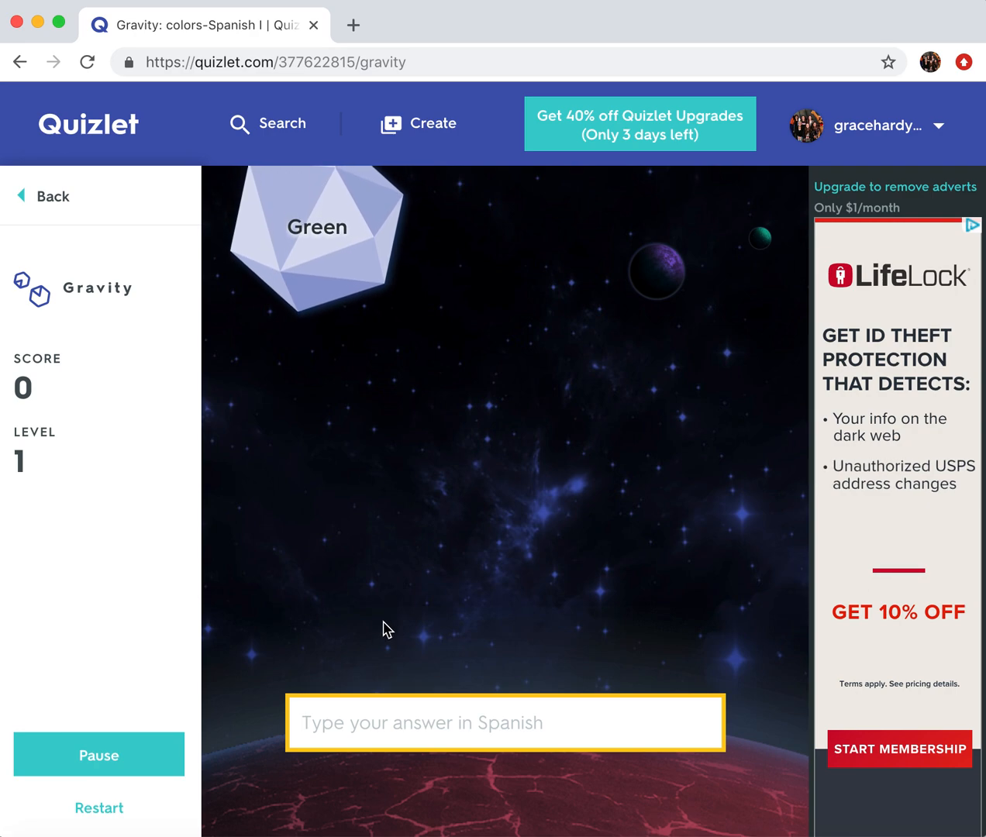
Step: Answer the Green asteroid with "verde" and the Red asteroid with "rojo"
{"action": "type", "text": "verde"}
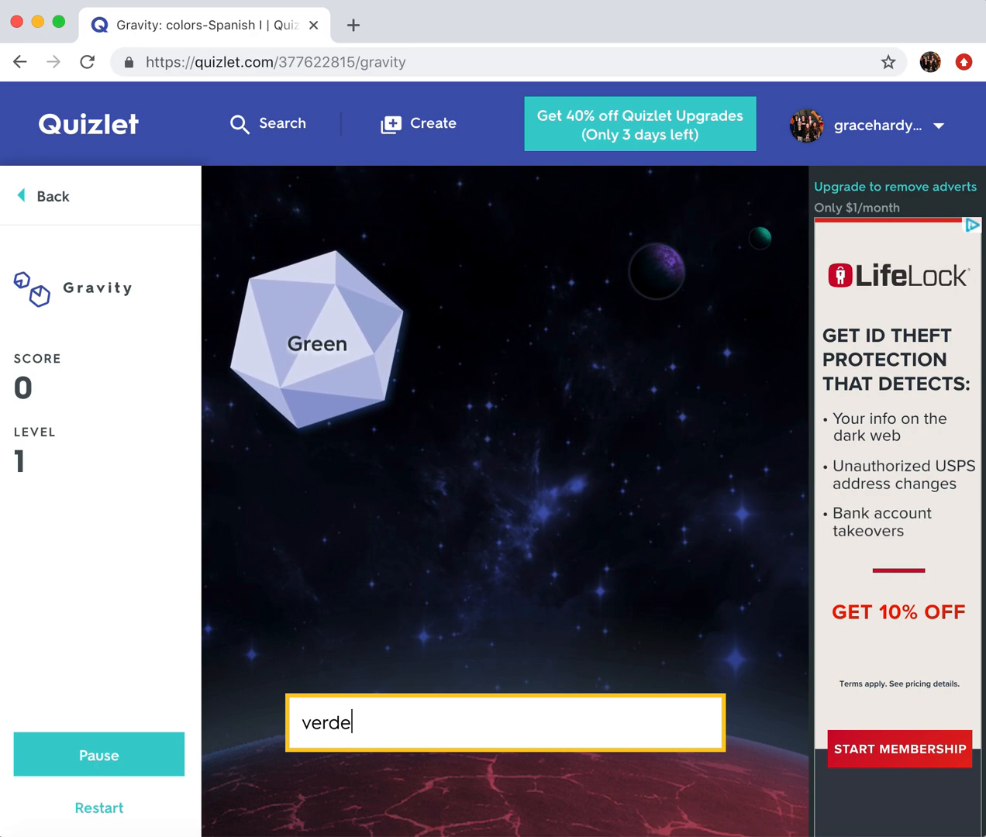
{"action": "key", "text": "Return"}
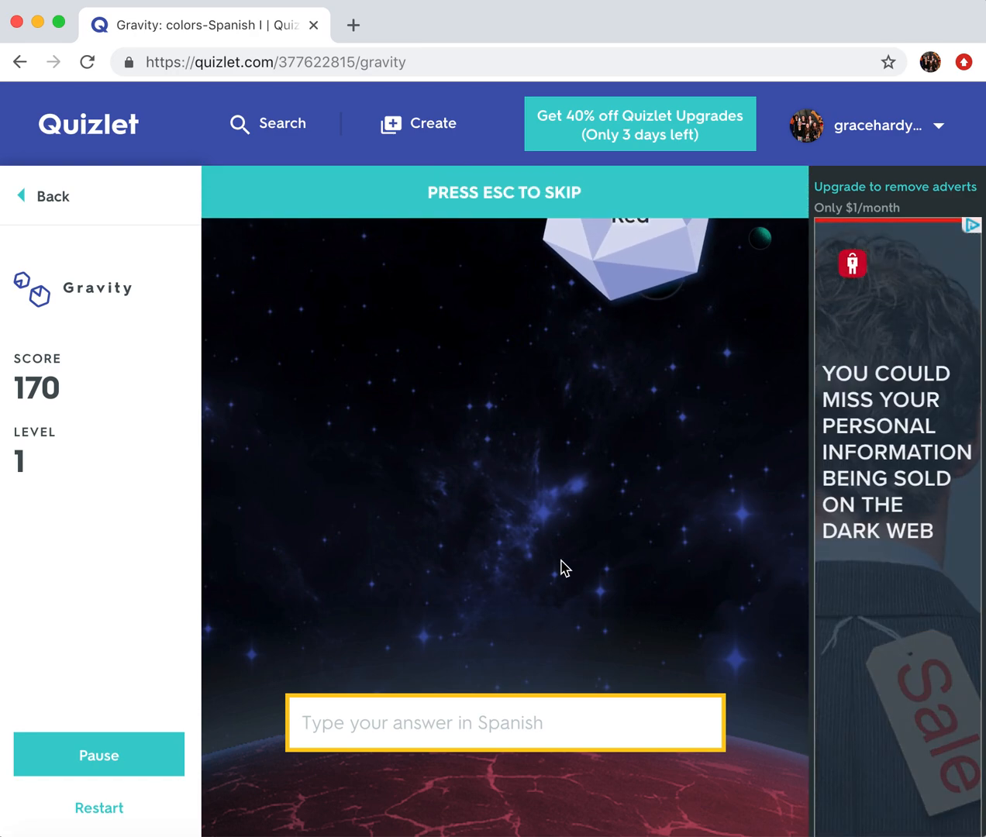
{"action": "type", "text": "rojo"}
{"action": "key", "text": "Return"}
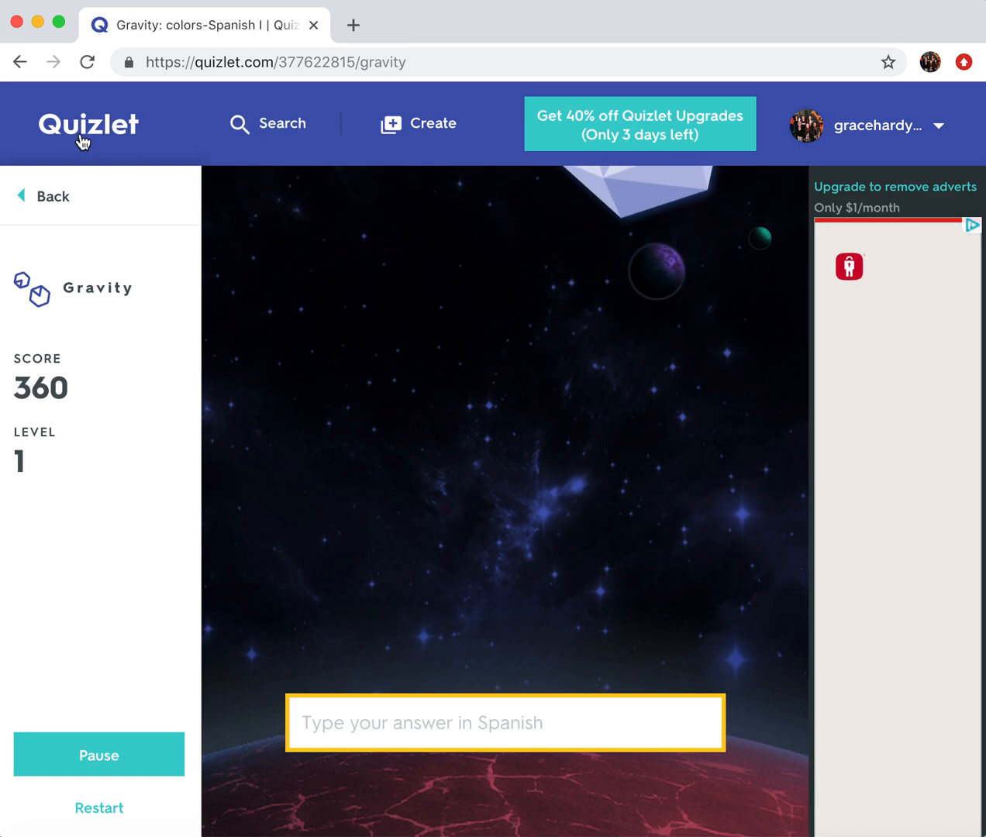
Step: Leave the game for the home page and look through the latest activity
{"action": "left_click", "coordinate": [83, 140]}
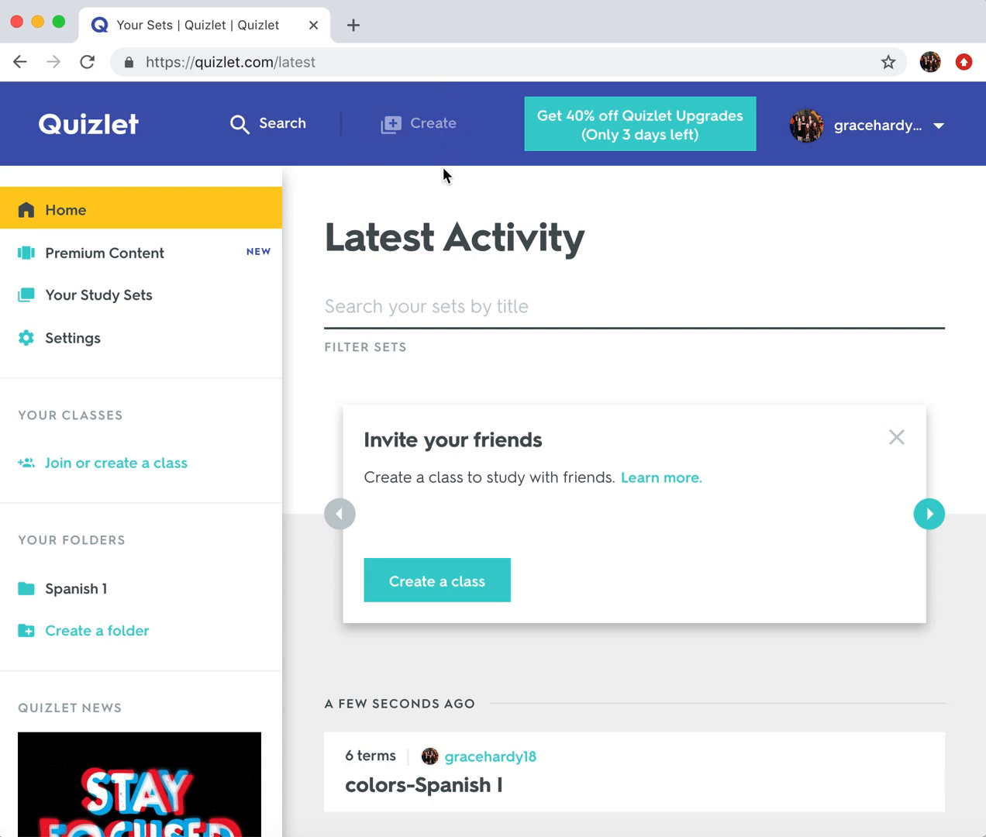
{"action": "scroll", "coordinate": [697, 380], "scroll_direction": "down", "scroll_amount": 6}
{"action": "scroll", "coordinate": [698, 380], "scroll_direction": "up", "scroll_amount": 6}
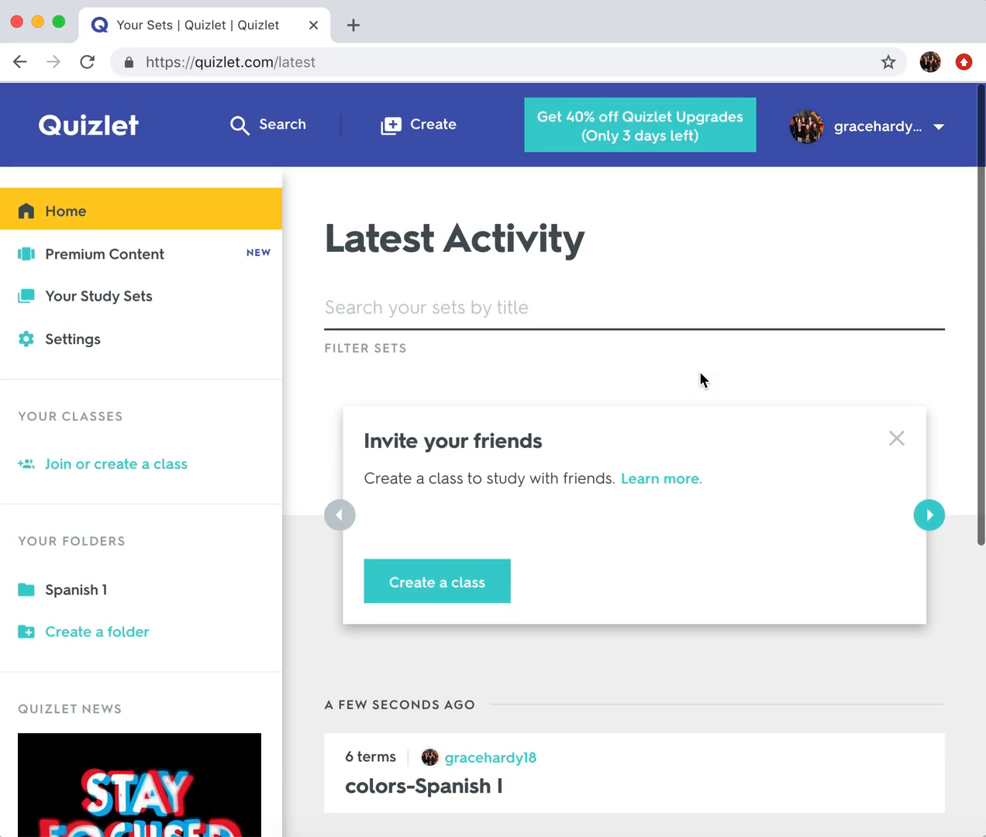